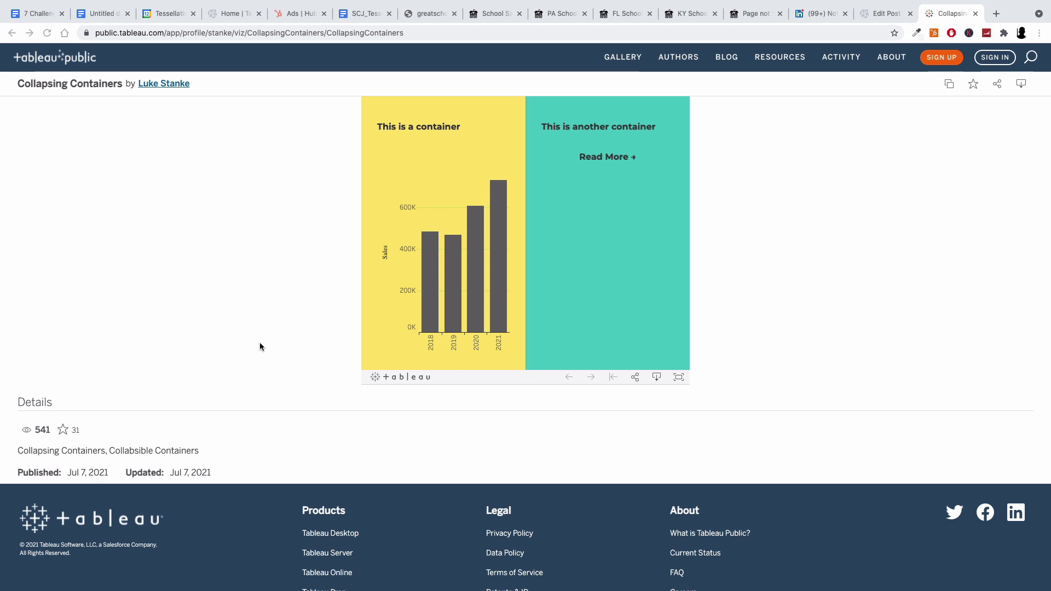
Preview the finished viz in the browser, paging through the containers and back to yellow.
left_click(603, 159)
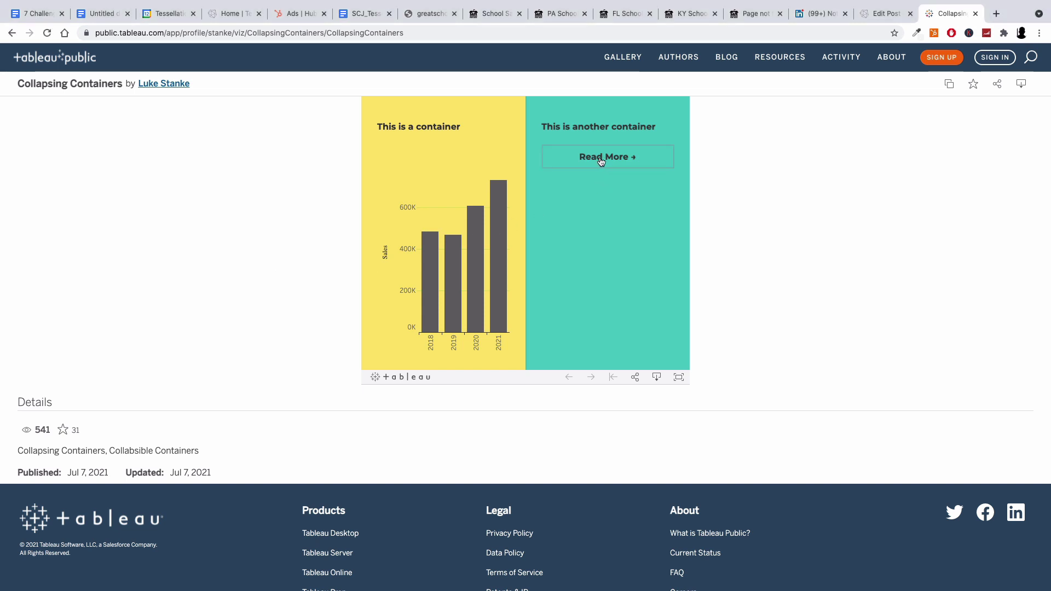
left_click(601, 159)
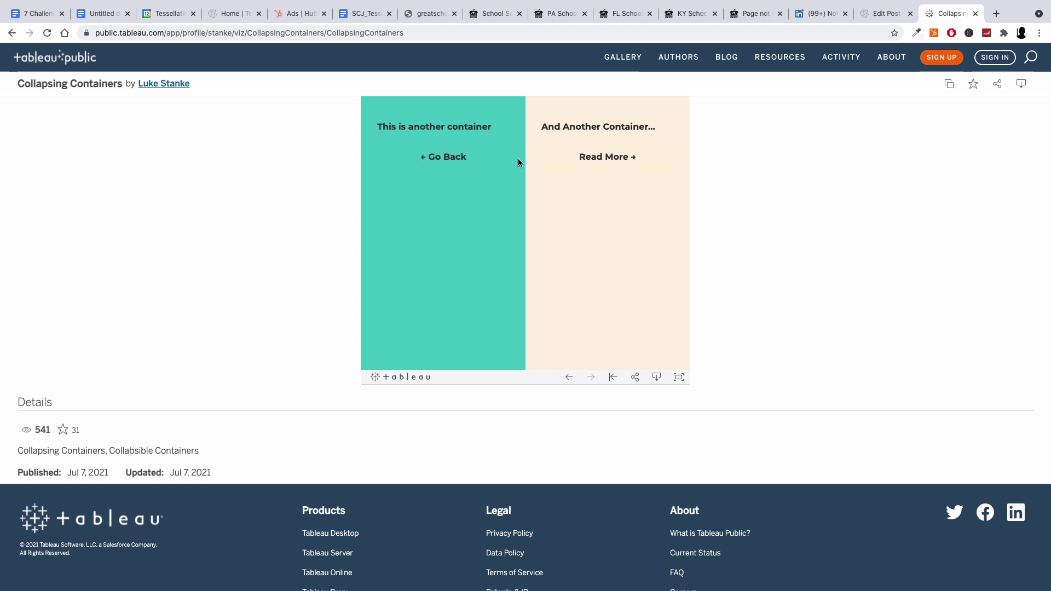
left_click(580, 156)
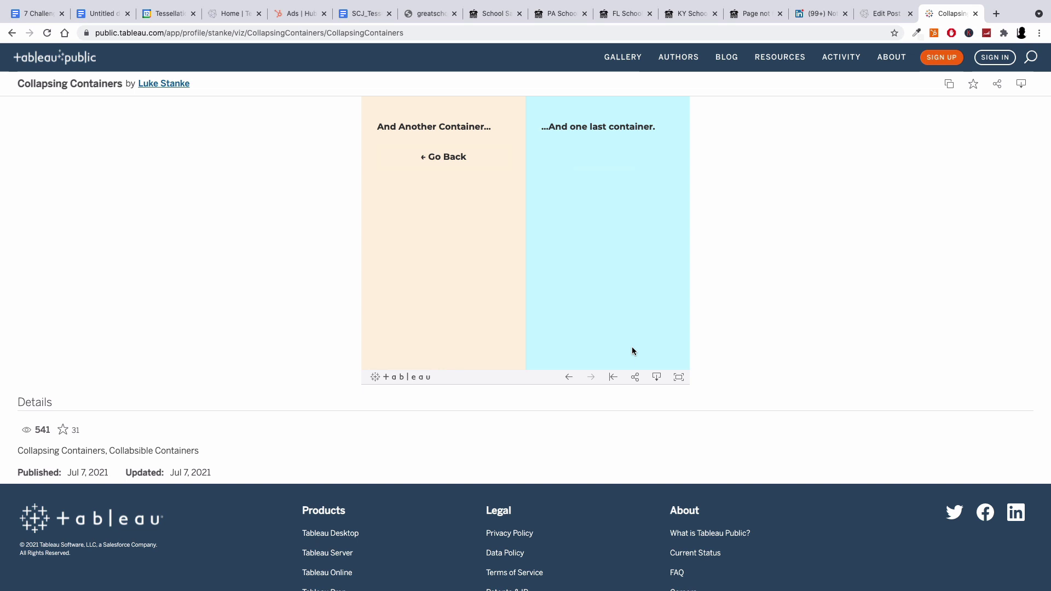
left_click(432, 159)
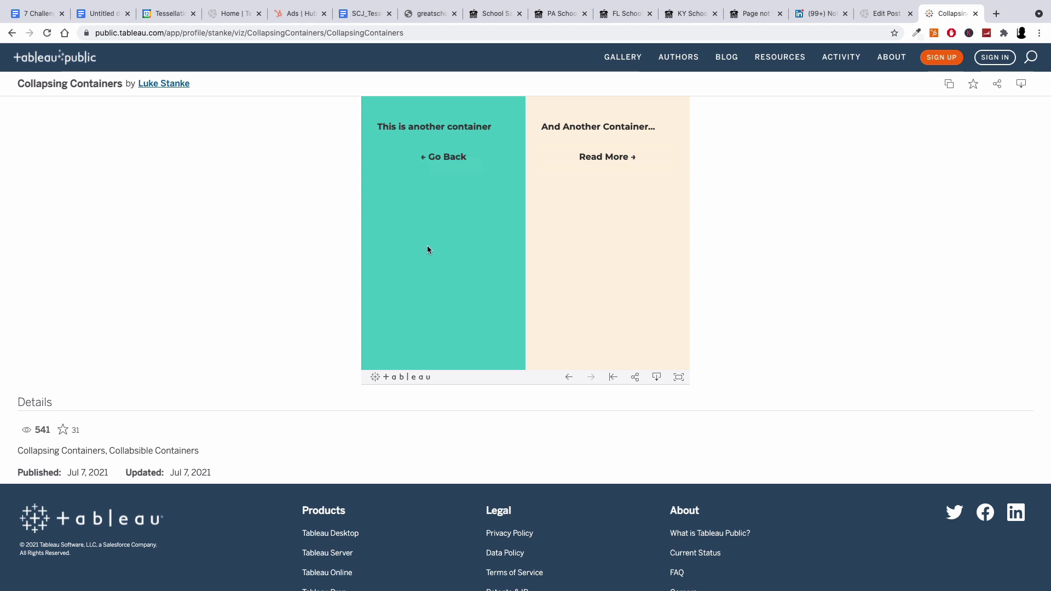
left_click(429, 158)
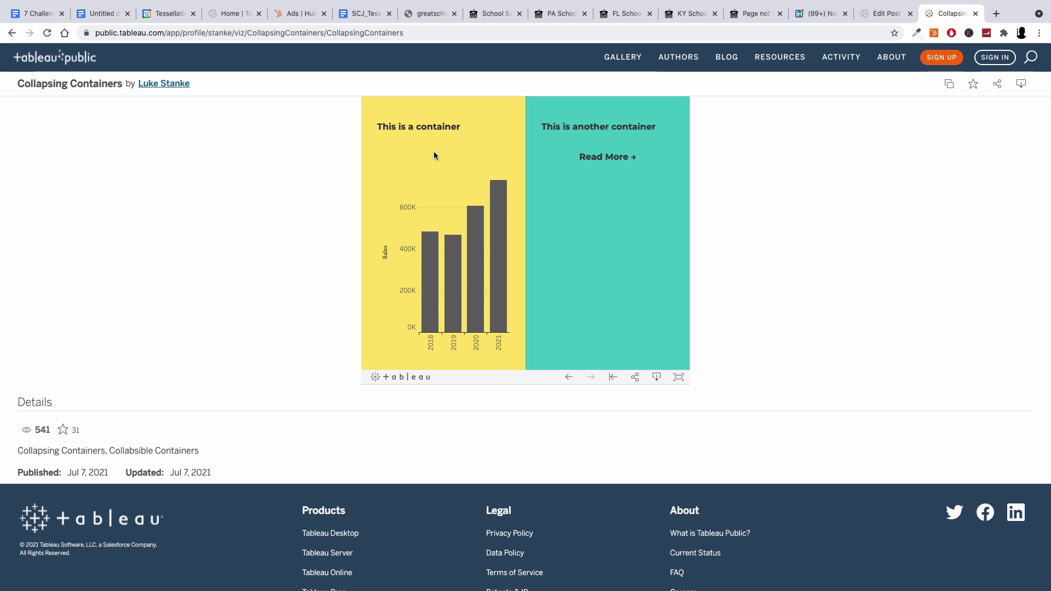
Delete the Phone device layout from the Demo dashboard.
key("ctrl+Left")
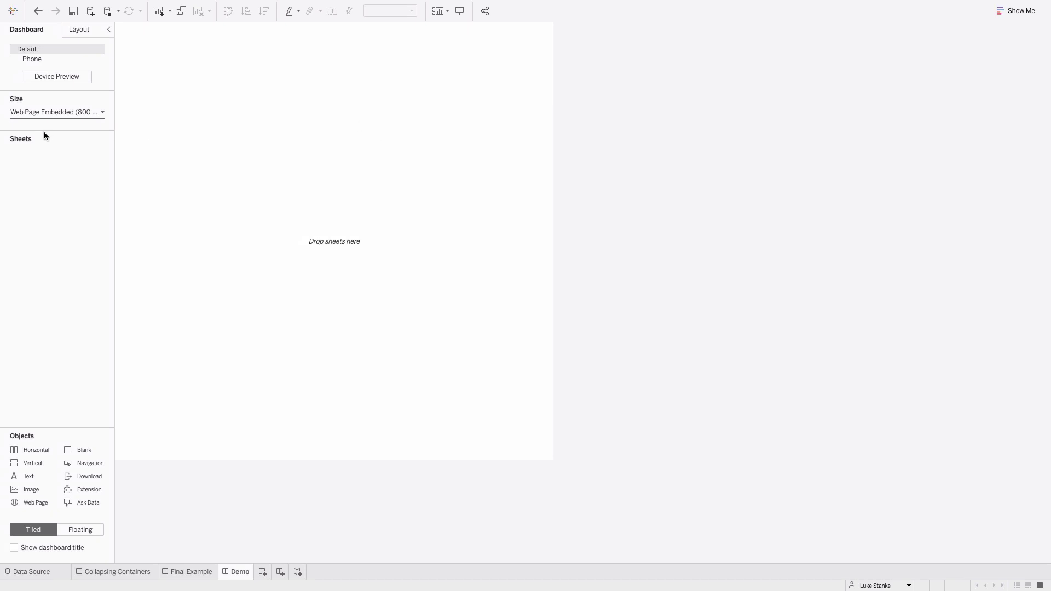
left_click(99, 59)
left_click(104, 92)
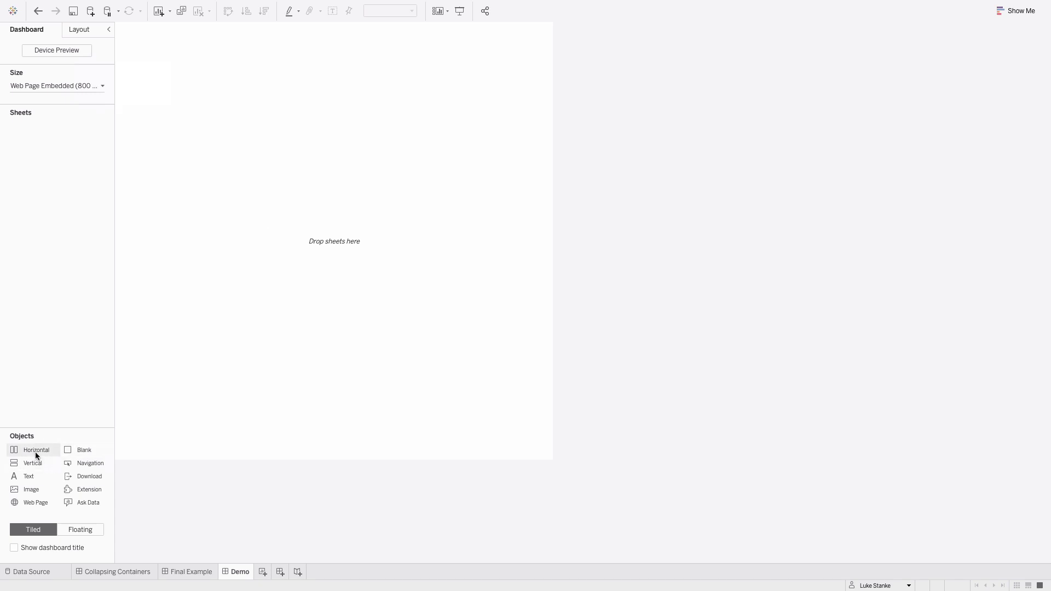
Add a floating horizontal container at x 0, y 0, 6000 wide and 800 tall.
left_click_drag(35, 451, 131, 49)
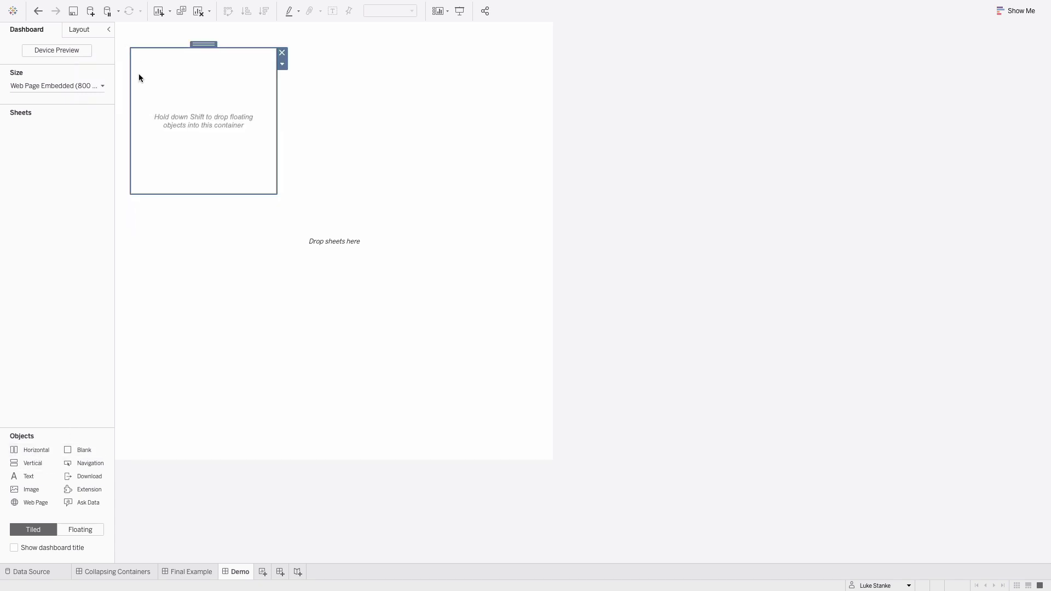
left_click(82, 31)
left_click(18, 121)
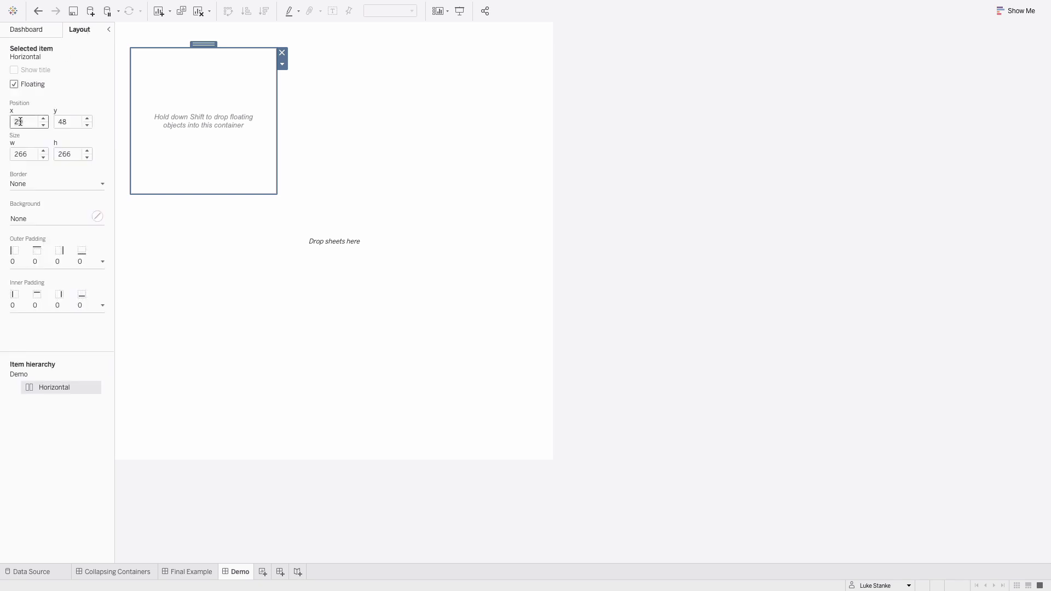
type("0")
key("Tab")
type("0")
key("Tab")
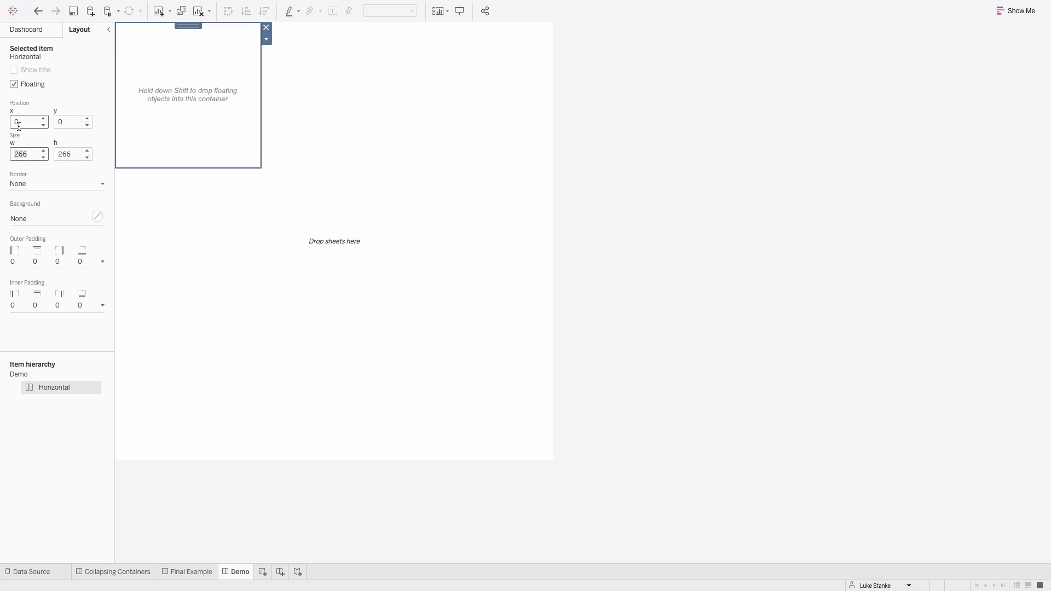
type("6000")
key("Tab")
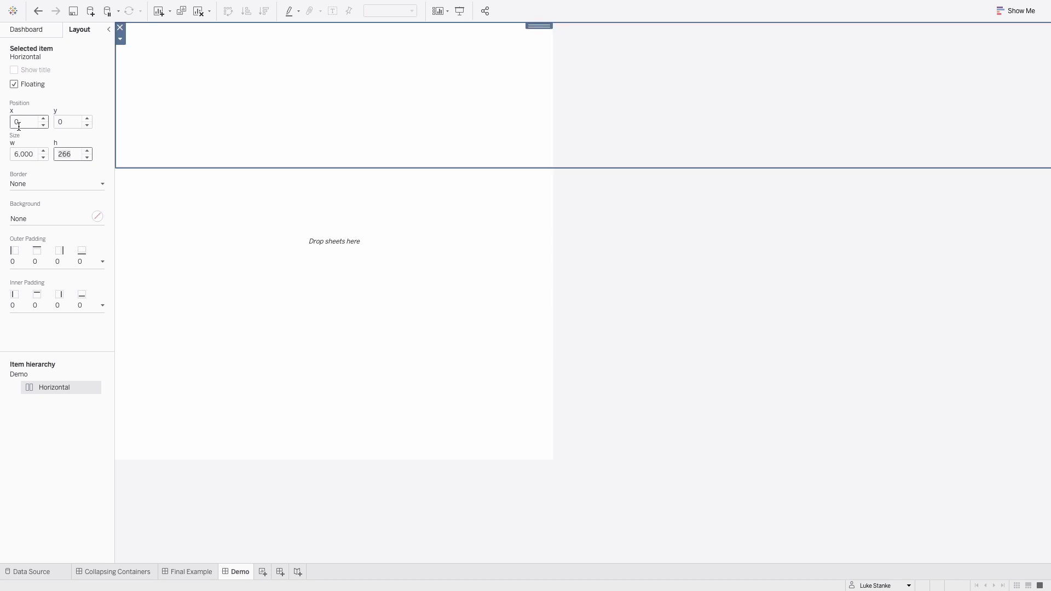
type("800")
key("Return")
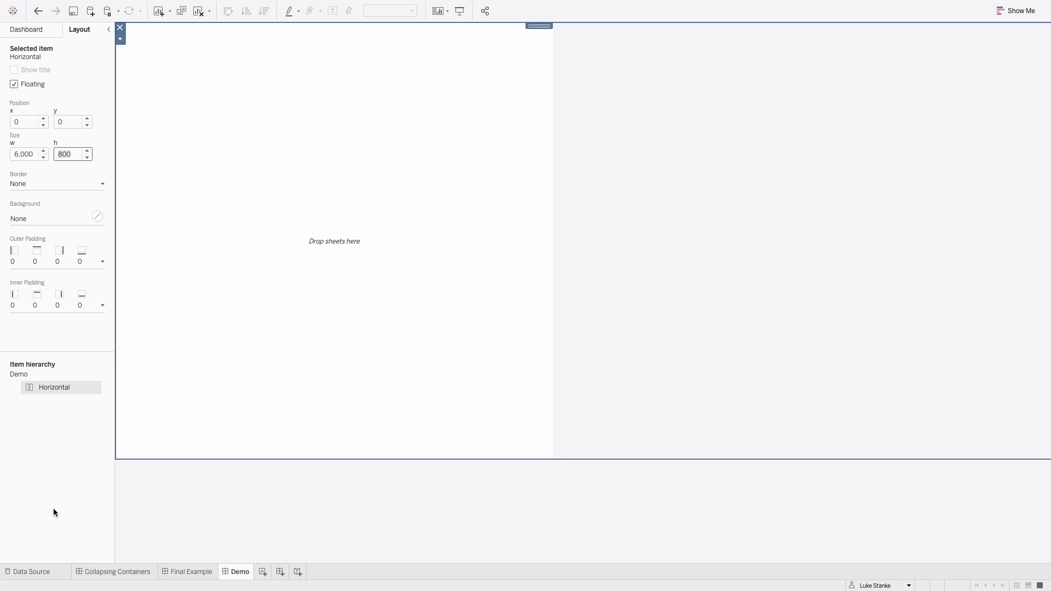
Put a Blank object in the container and a 400-pixel-wide vertical container at its left.
left_click(19, 30)
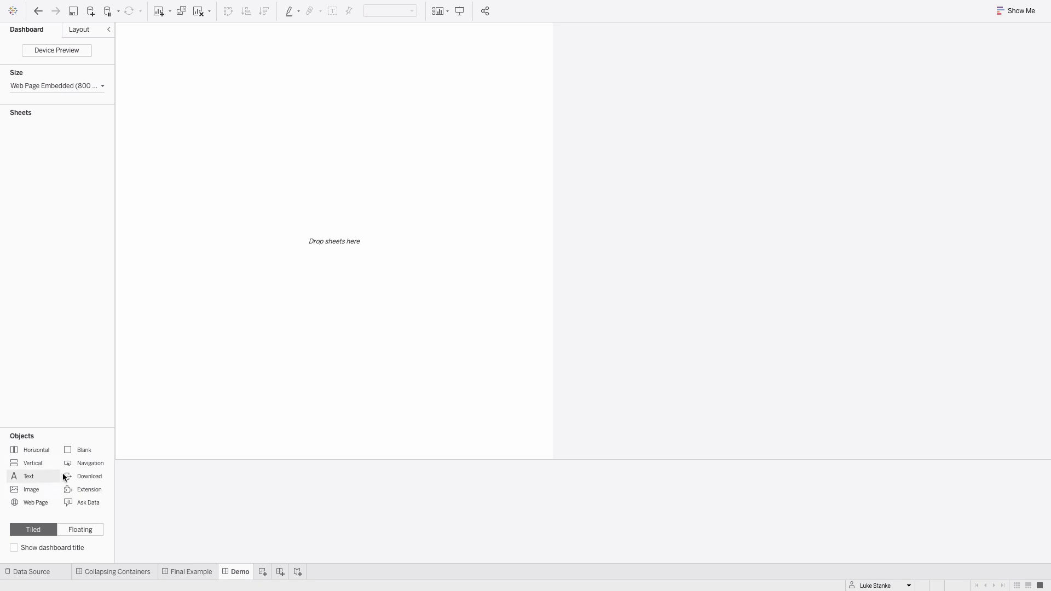
left_click_drag(87, 445, 317, 327)
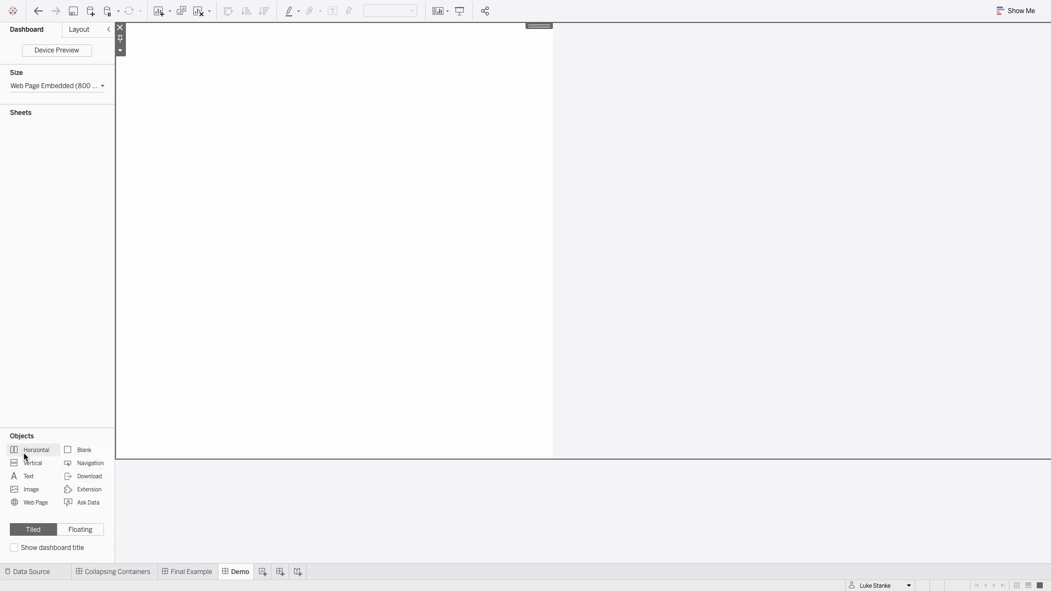
left_click_drag(25, 461, 162, 356)
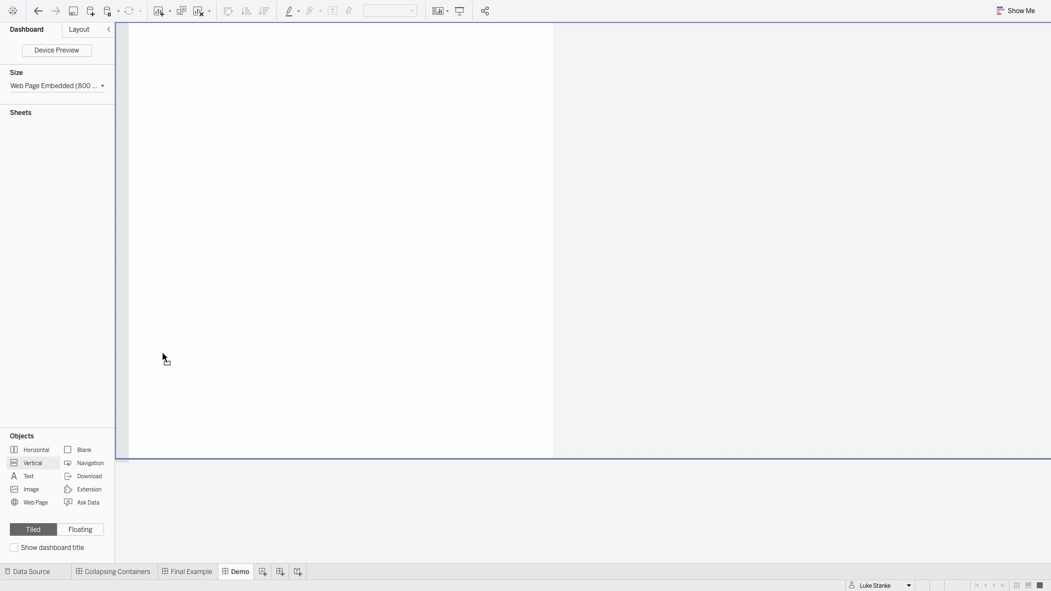
left_click_drag(163, 354, 163, 354)
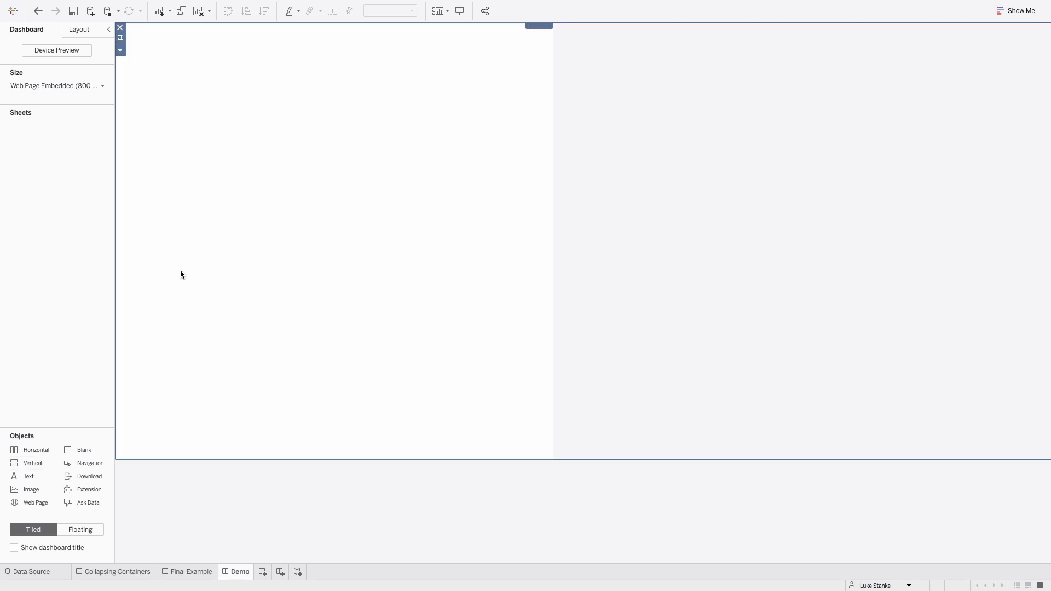
left_click(120, 50)
left_click(158, 123)
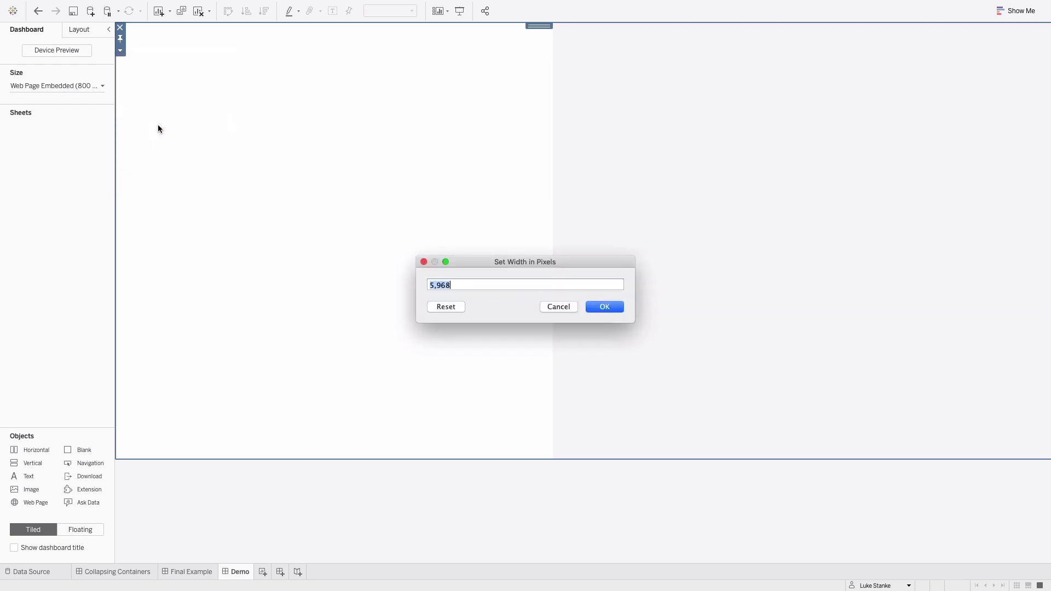
type("400")
key("Return")
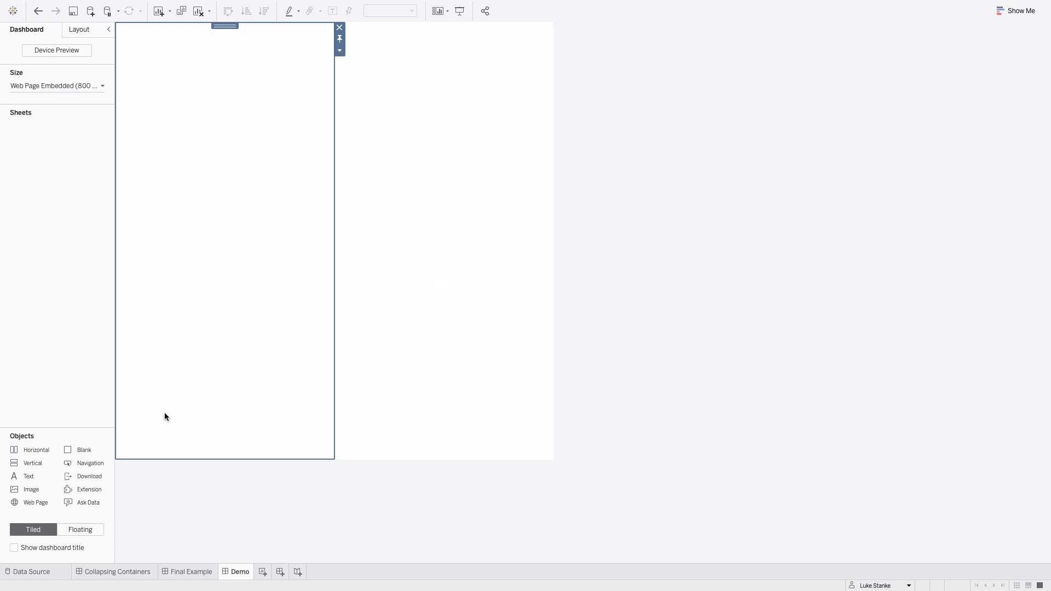
Give the vertical container a yellow background.
left_click(77, 31)
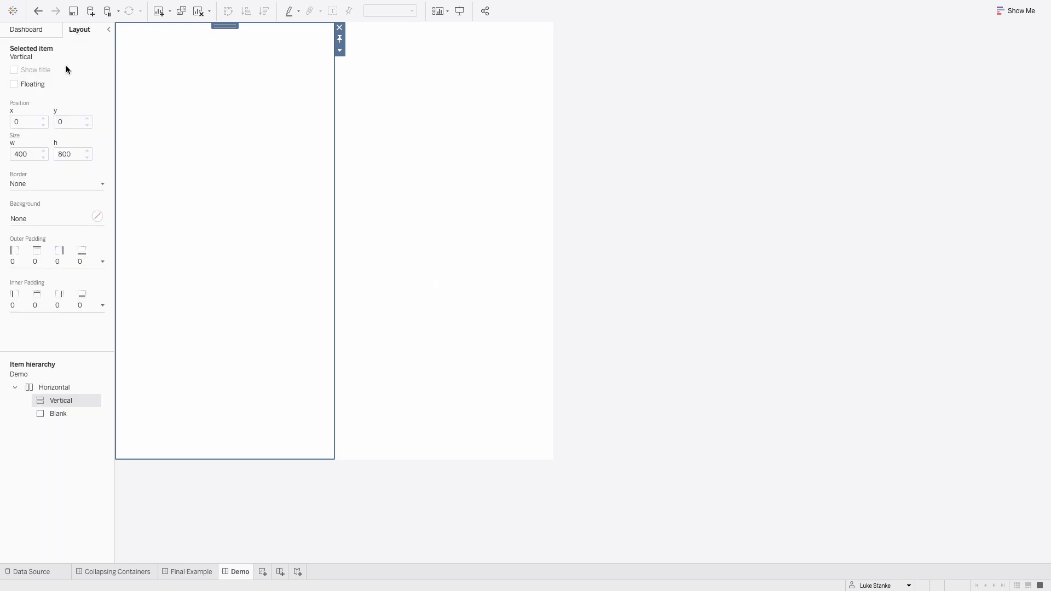
left_click(31, 215)
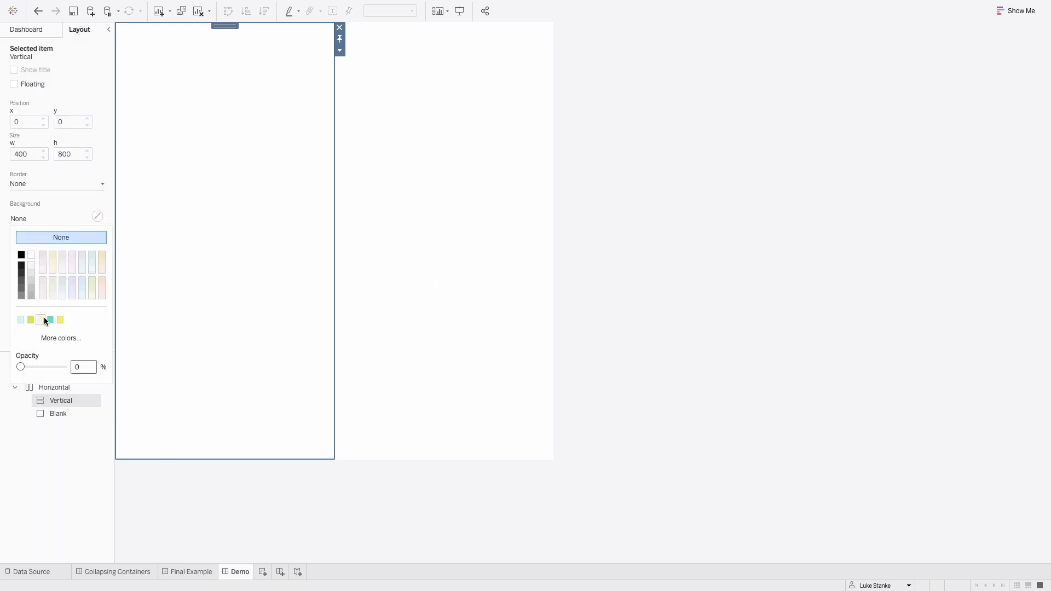
left_click(60, 320)
left_click(182, 514)
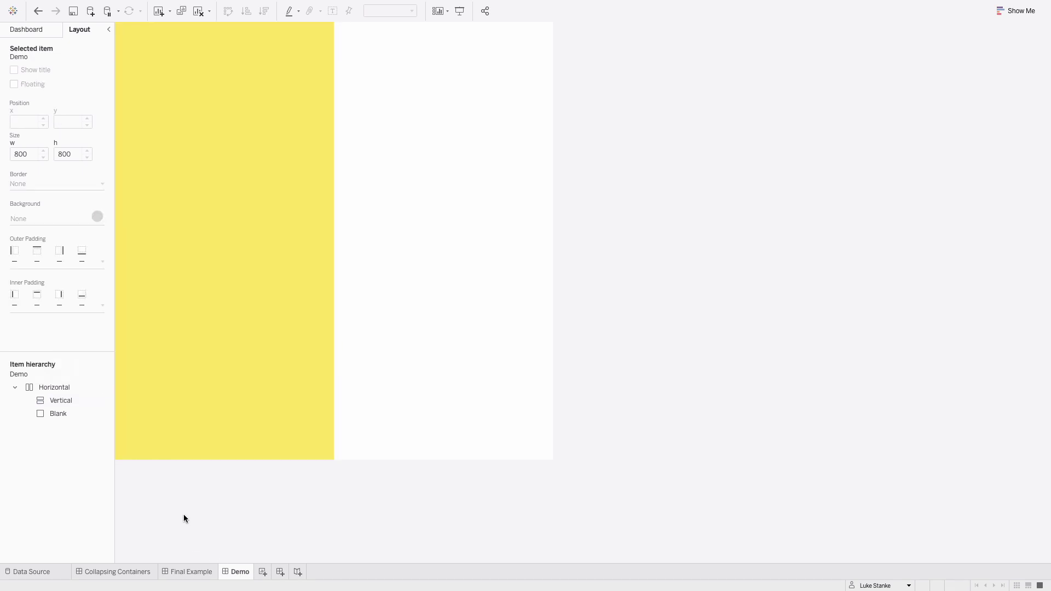
left_click(38, 11)
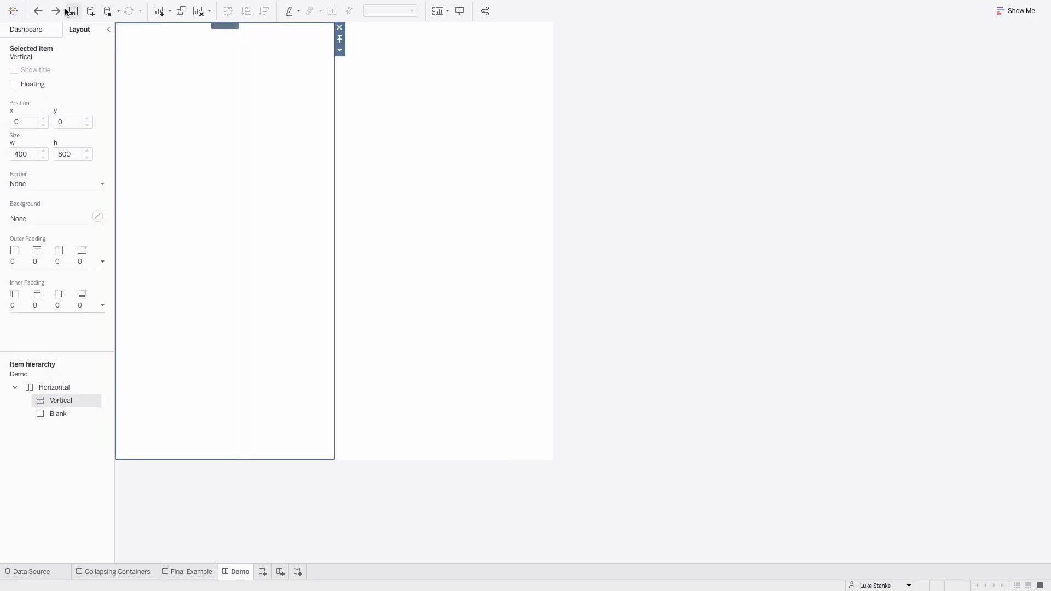
left_click(55, 11)
Add a text heading reading 'This is the first container' to the yellow container.
left_click(27, 29)
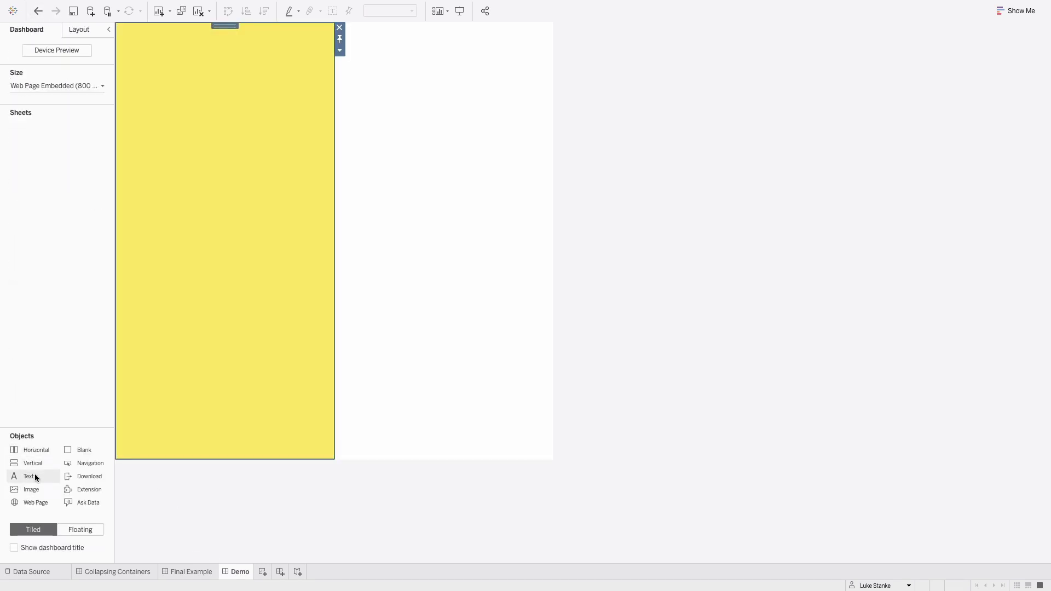
left_click_drag(35, 478, 259, 98)
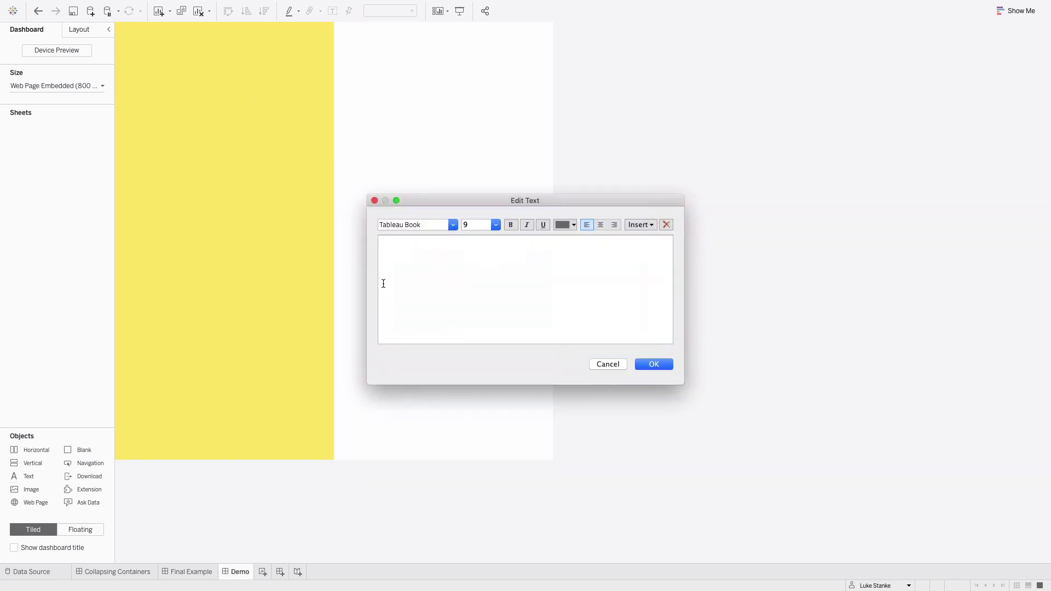
type("This is the first container")
left_click(651, 364)
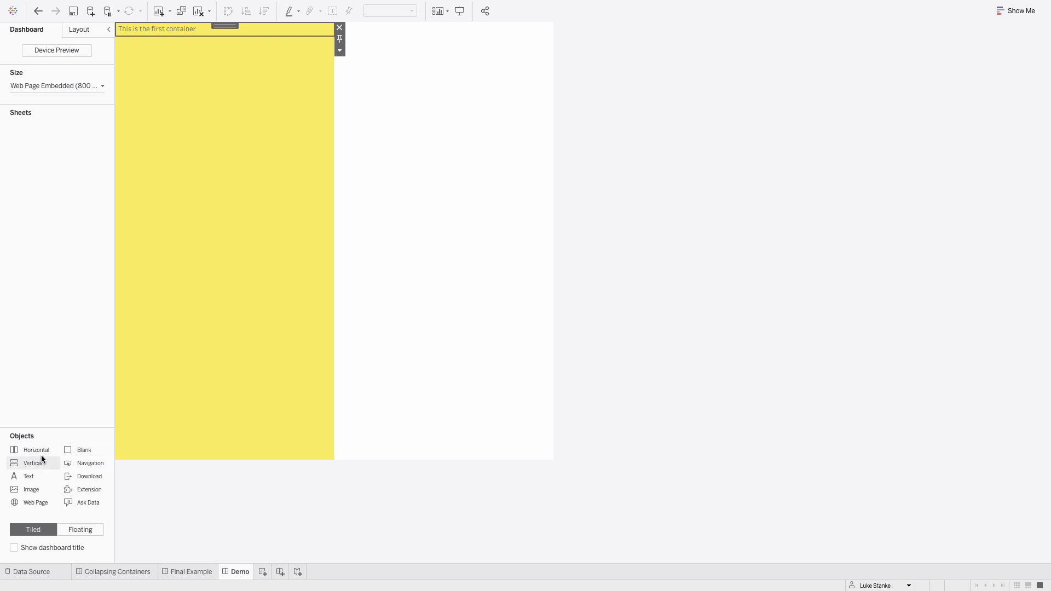
Add a second vertical container beside the yellow one, 400 pixels wide.
left_click_drag(39, 452, 395, 282)
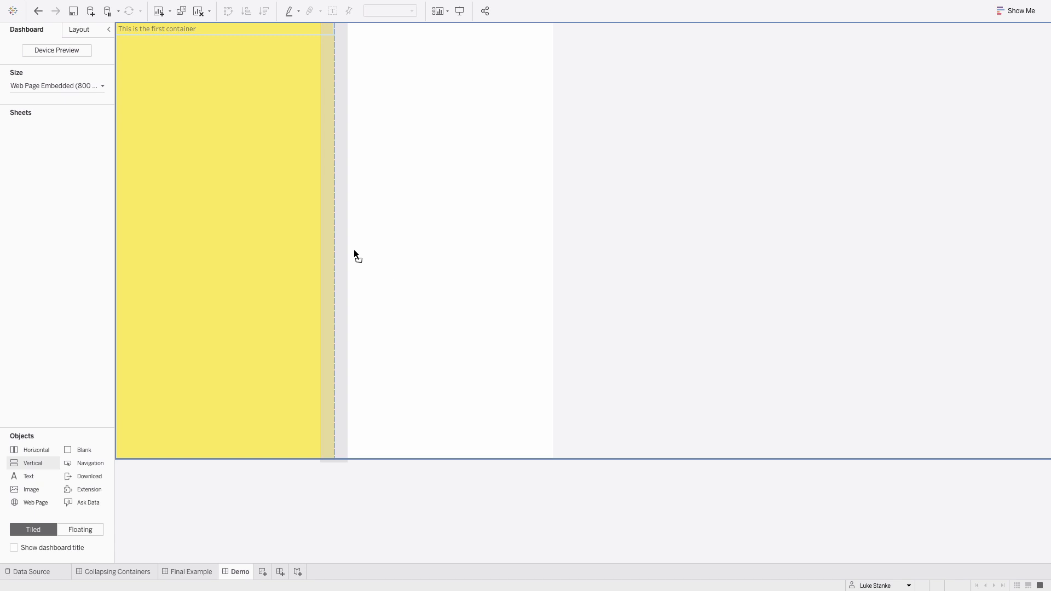
left_click_drag(340, 243, 340, 242)
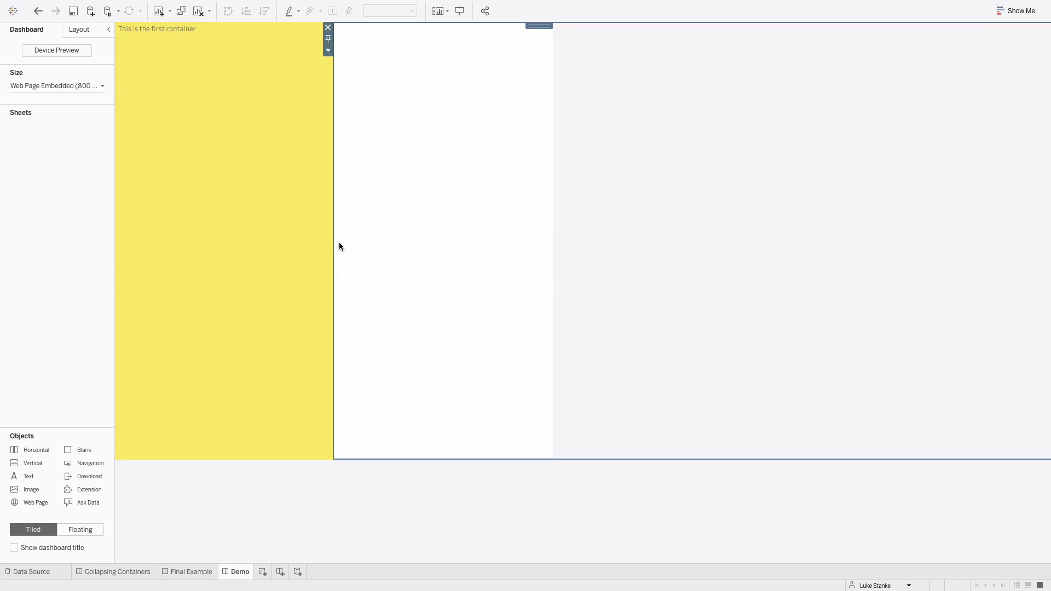
left_click(328, 52)
left_click(352, 122)
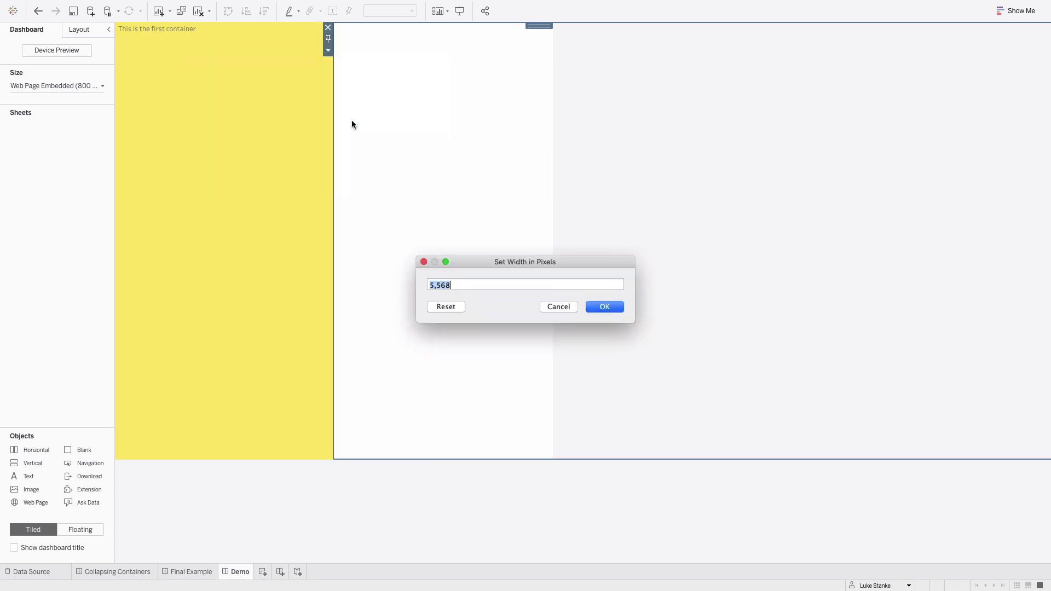
type("400")
key("Return")
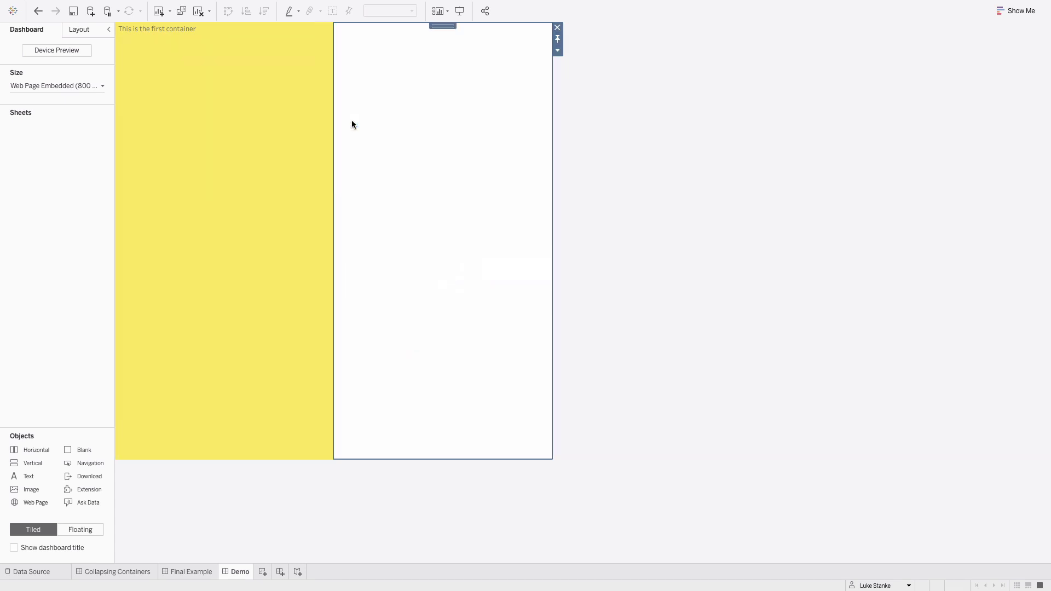
Give the second container a teal background.
left_click(70, 32)
left_click(41, 213)
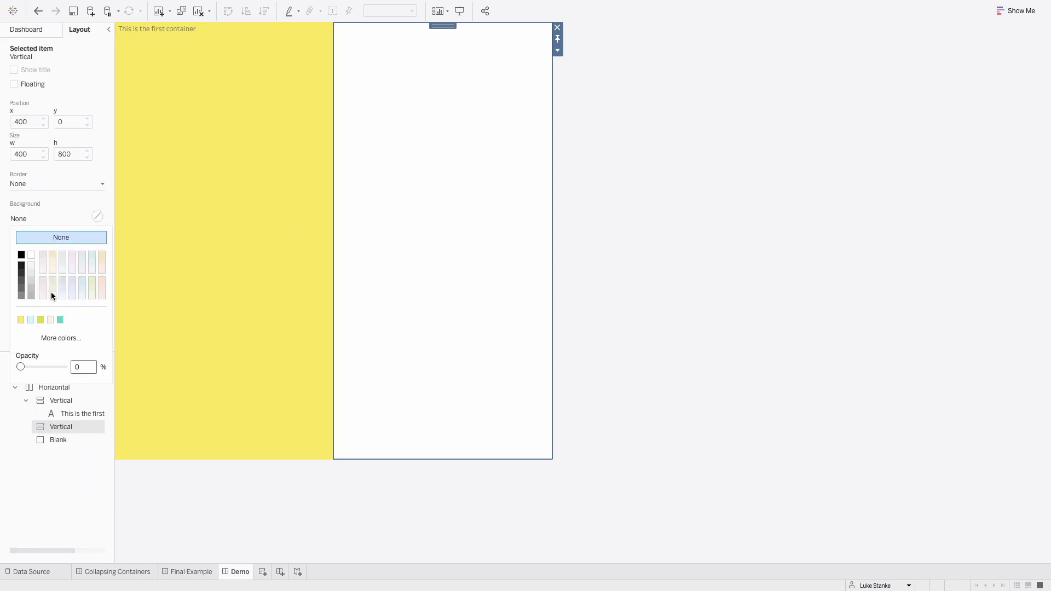
left_click(61, 321)
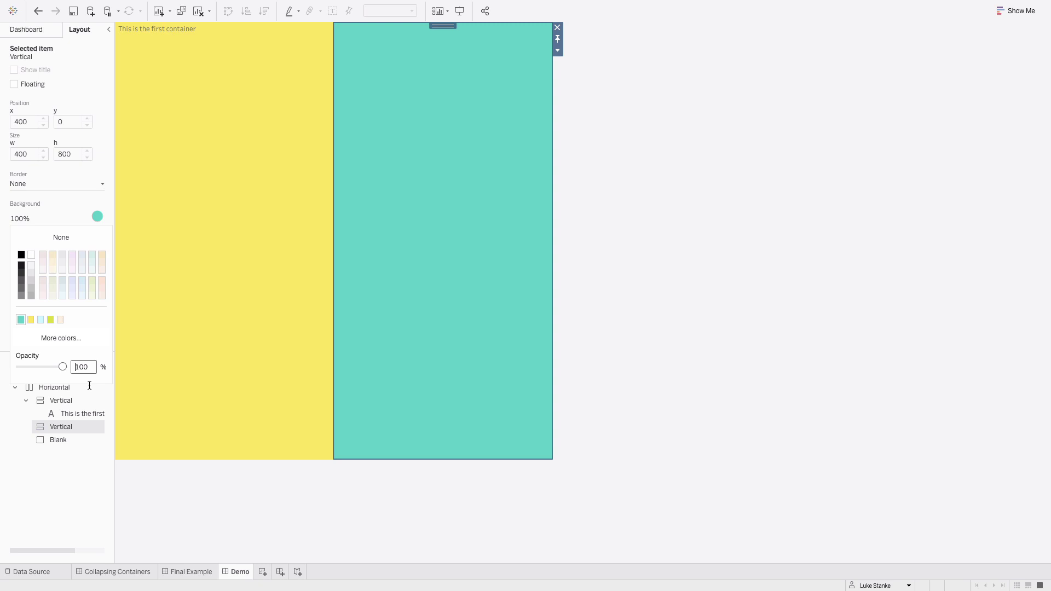
left_click(143, 524)
Add a text heading reading 'Another container' to the teal container.
left_click(21, 32)
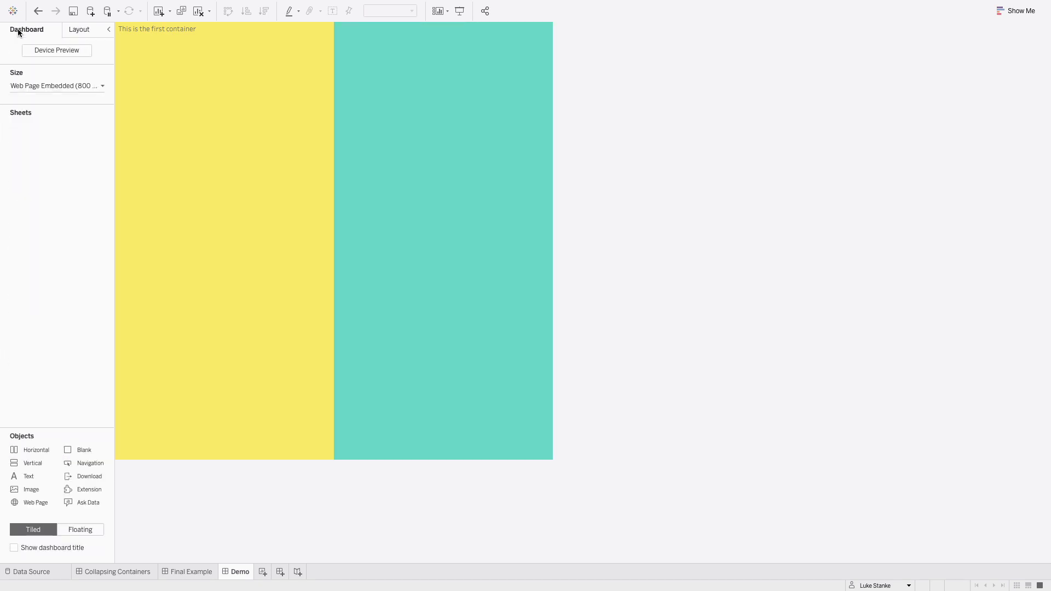
left_click_drag(30, 475, 491, 121)
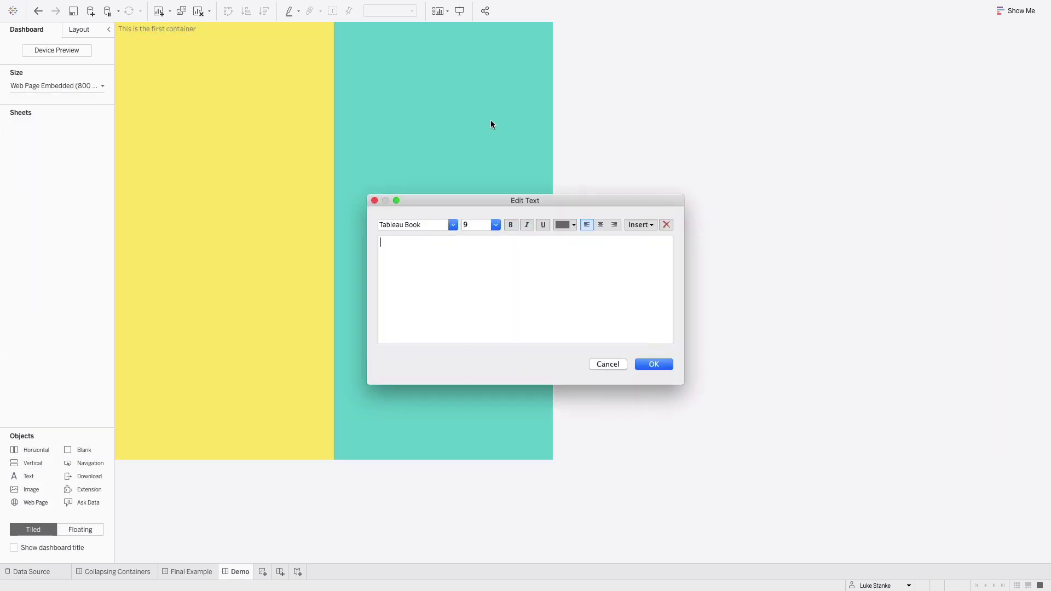
type("Another container")
left_click(655, 364)
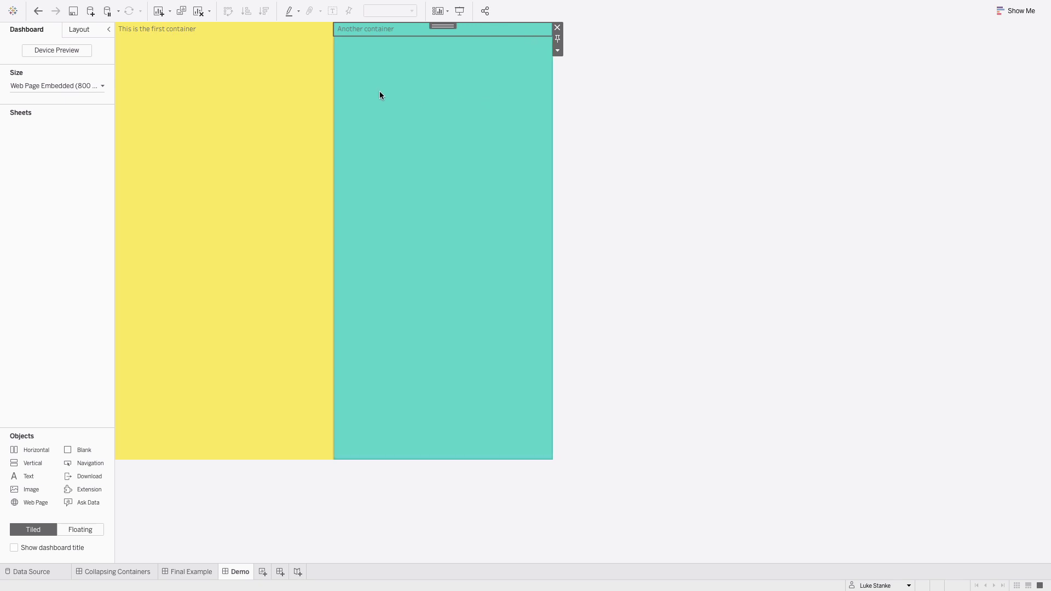
Add a show/hide button for the yellow container and move it into the teal container.
left_click(248, 96)
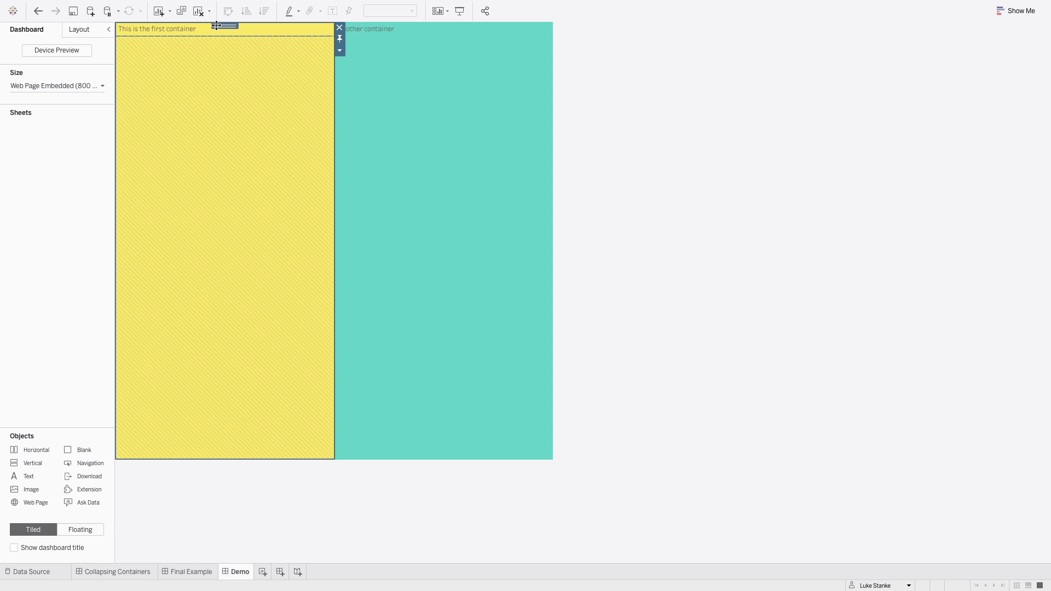
left_click(340, 52)
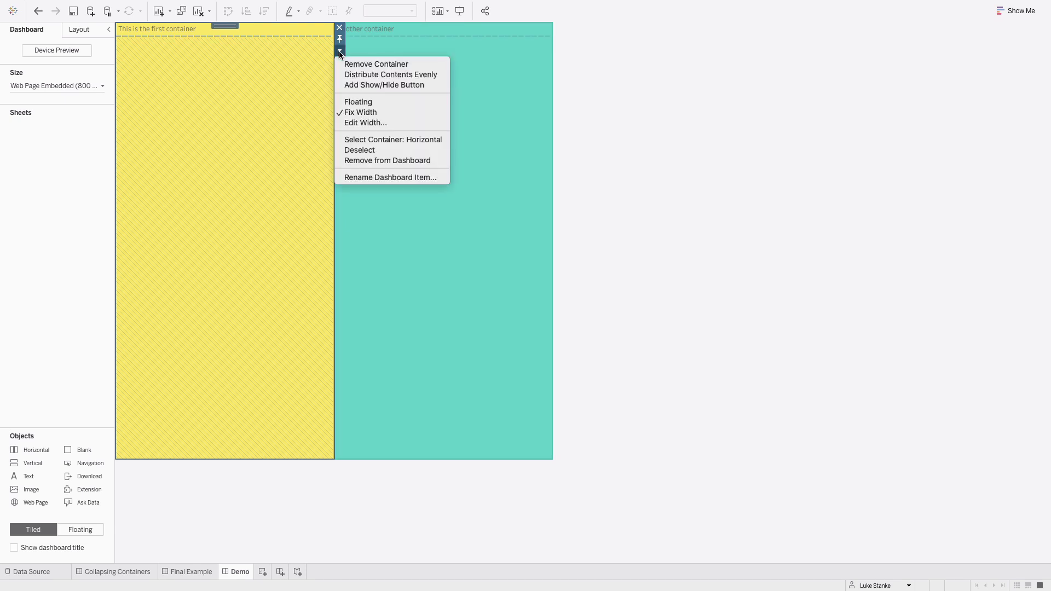
left_click(390, 85)
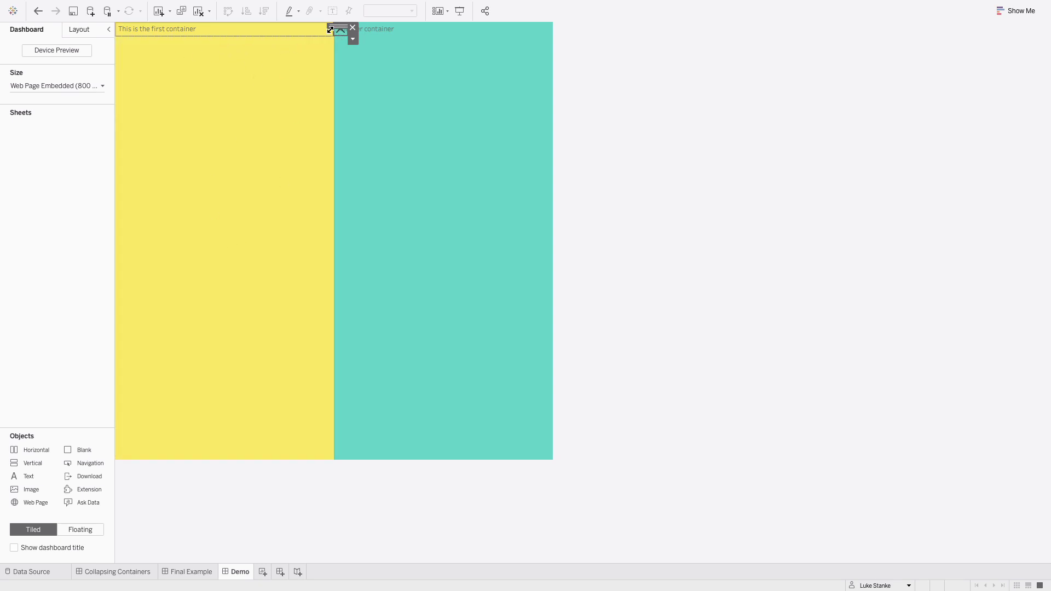
left_click(413, 48)
left_click_drag(413, 47, 413, 46)
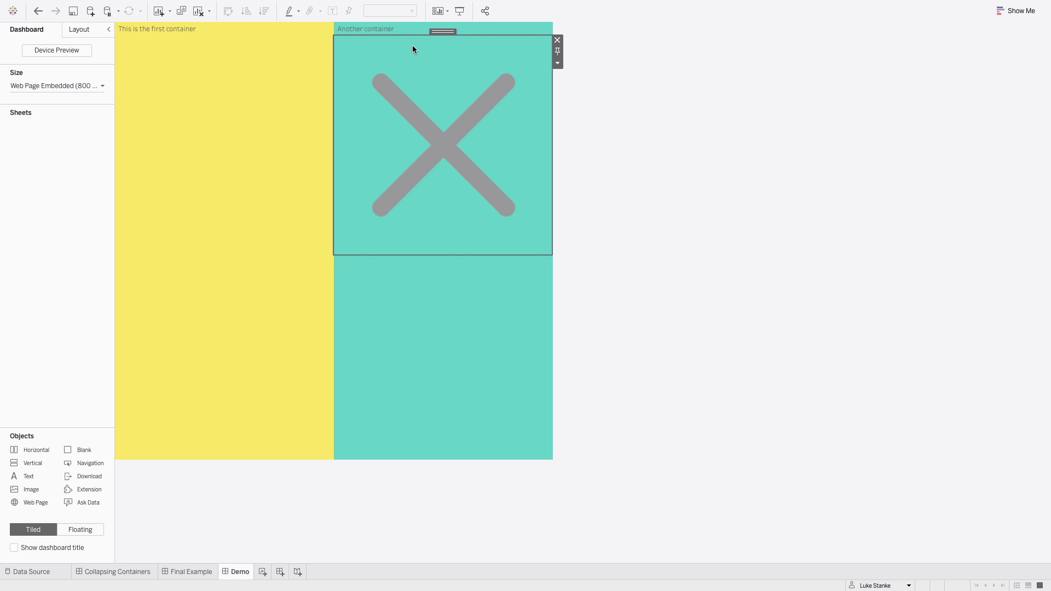
left_click(558, 62)
Make the button a text button titled 'See More' when the item is shown.
left_click(565, 80)
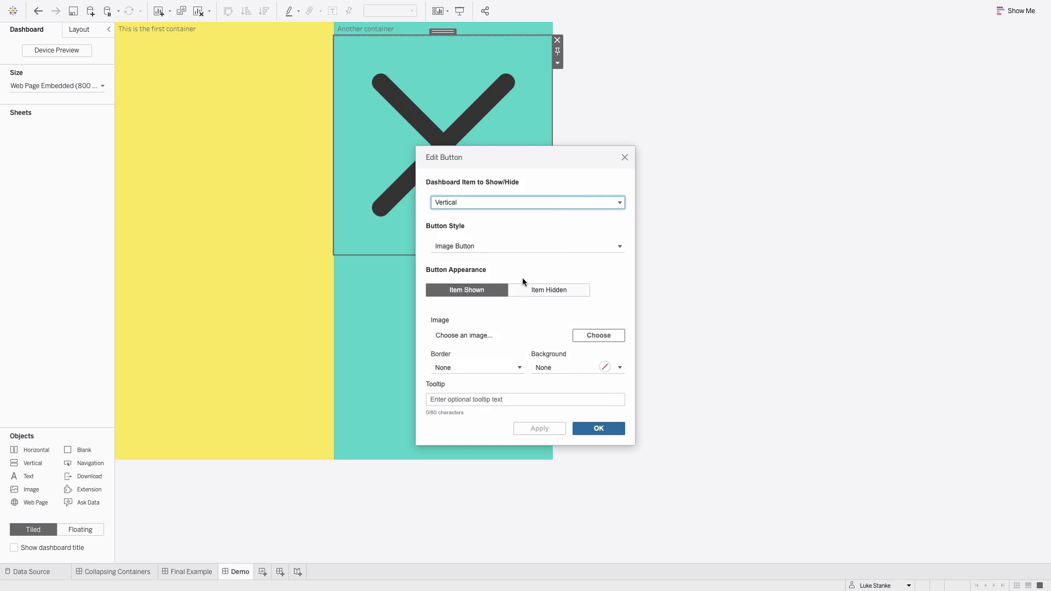
left_click(477, 245)
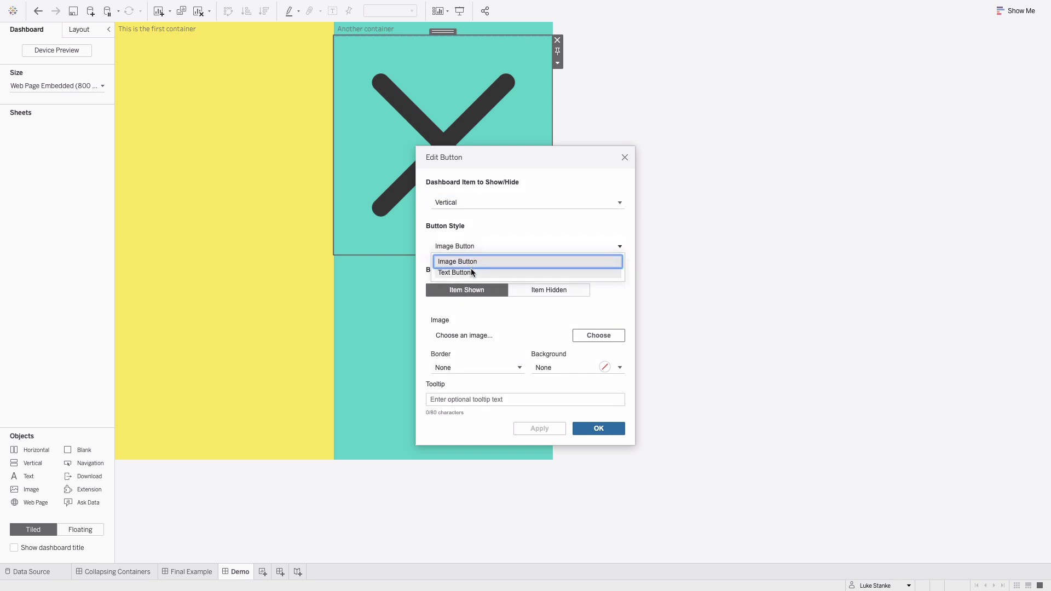
left_click(471, 272)
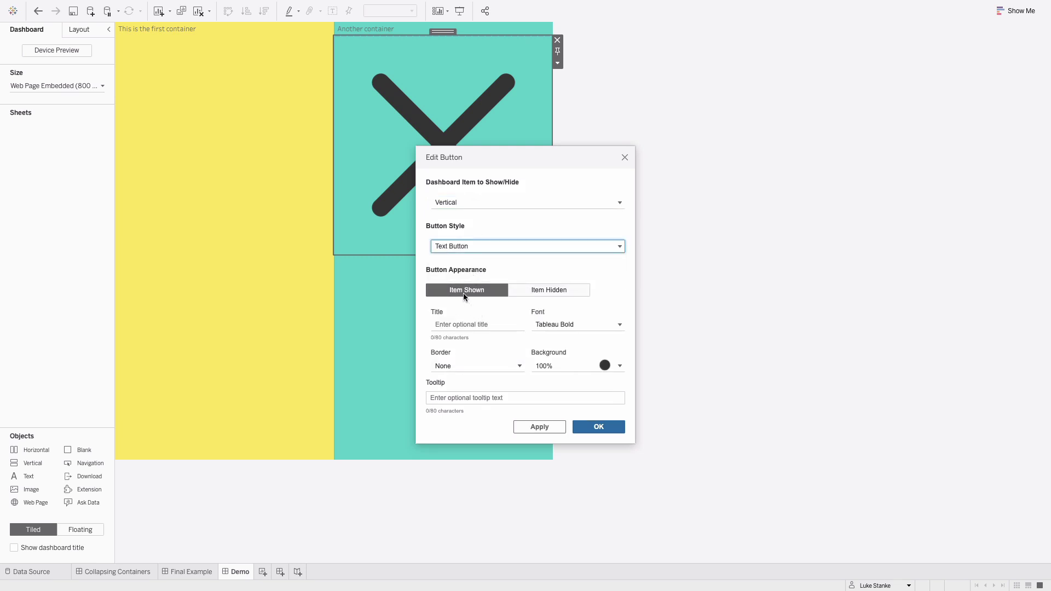
left_click(450, 324)
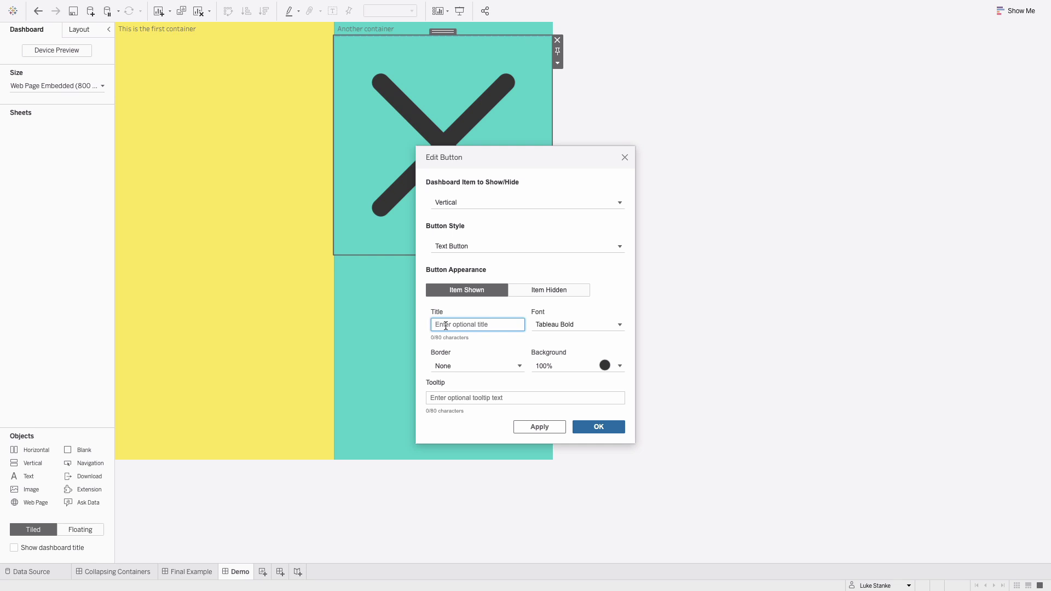
type("Se")
key("BackSpace")
key("BackSpace")
type("See More")
Title the hidden state 'Go Back', then apply and confirm the button settings.
left_click(569, 290)
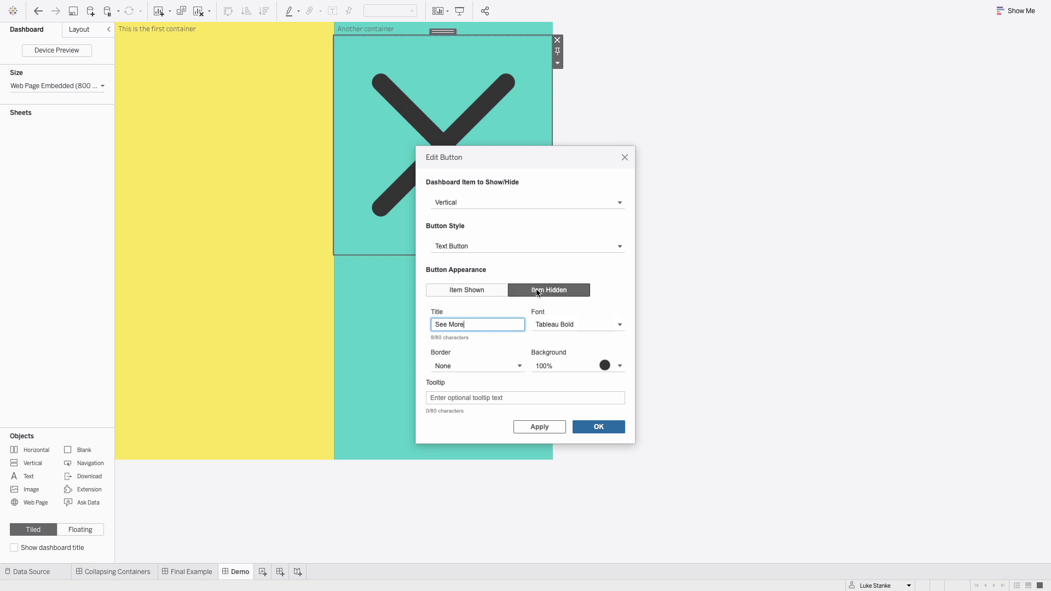
left_click(447, 326)
type("Go Back")
left_click(537, 427)
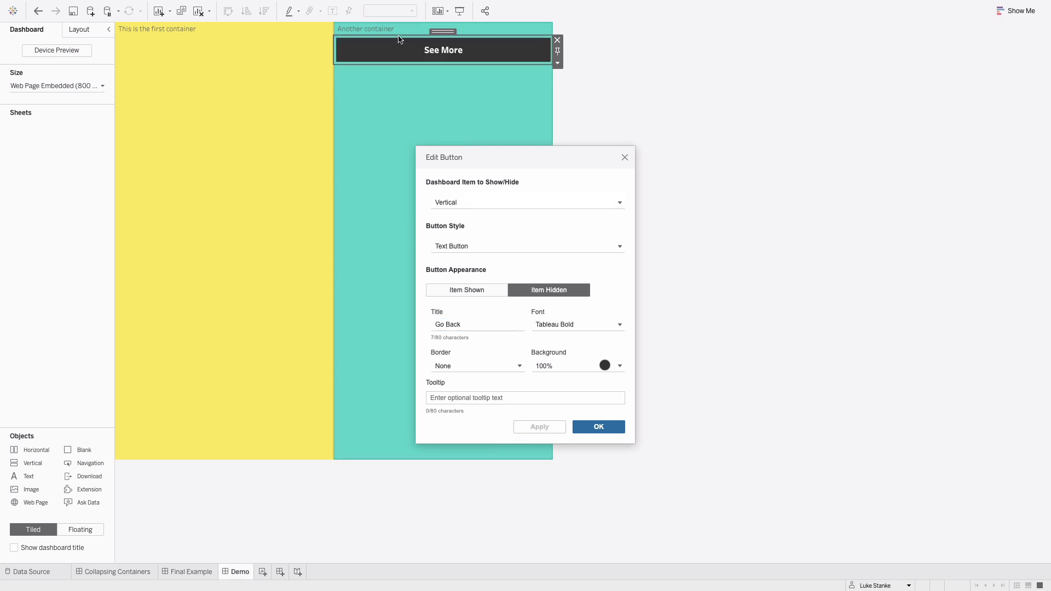
left_click(483, 293)
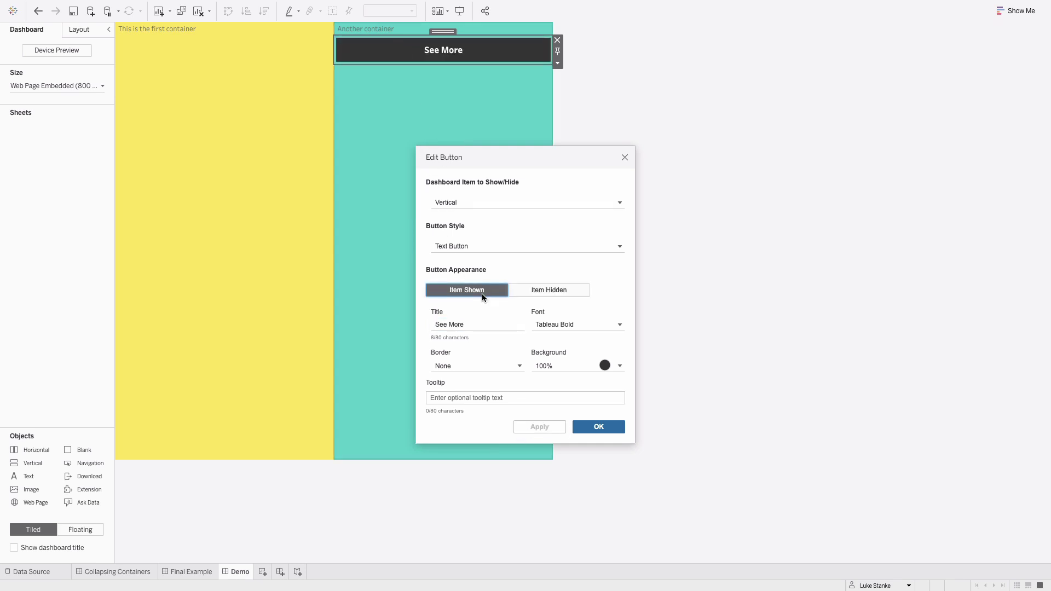
left_click(533, 293)
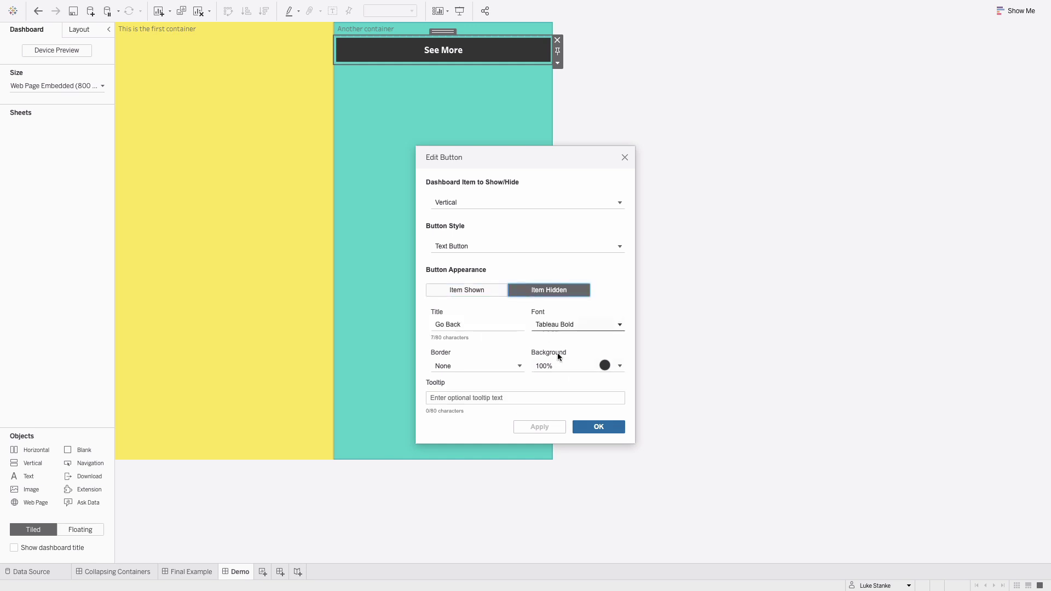
left_click(598, 427)
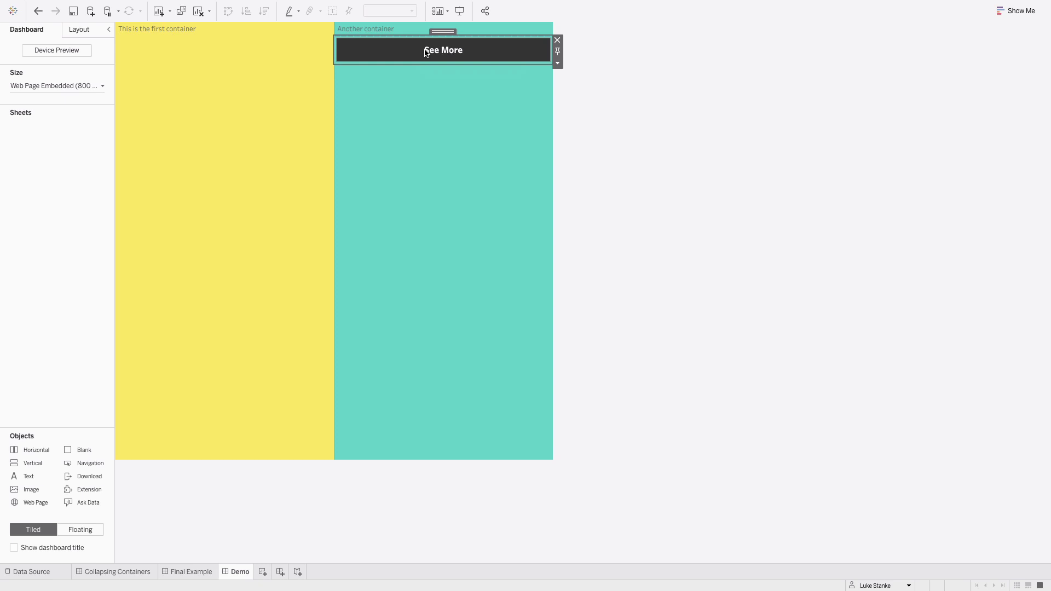
Toggle the See More / Go Back button several times, ending with the yellow container hidden.
left_click(426, 53, "alt")
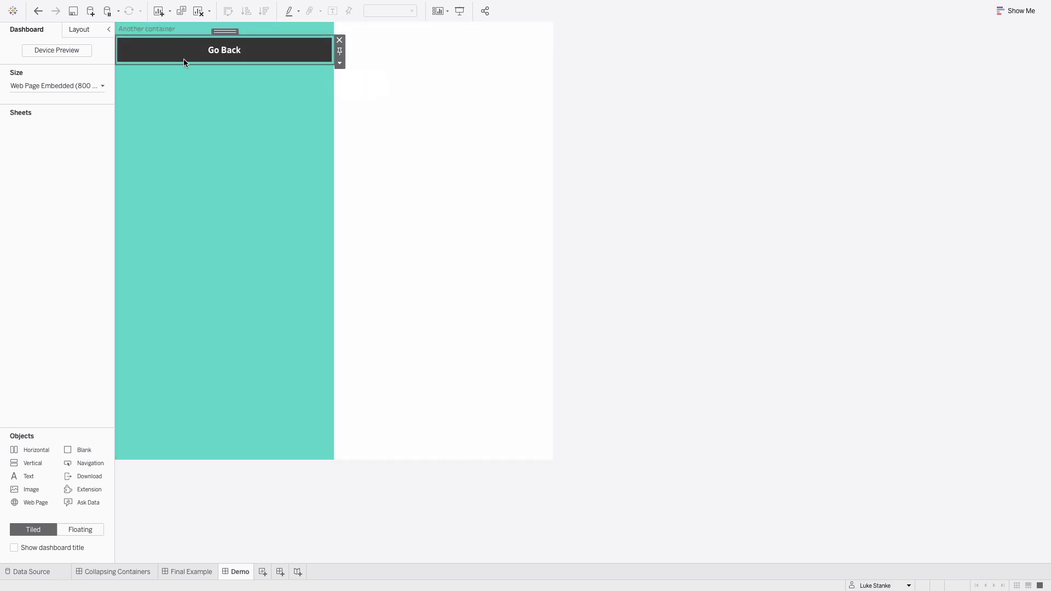
left_click(212, 55, "alt")
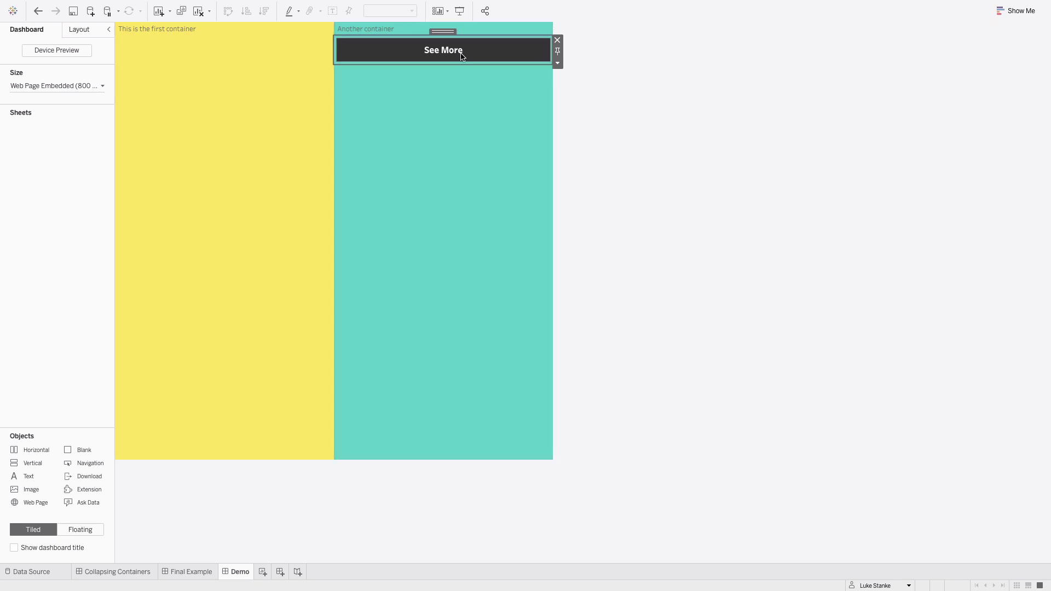
left_click(461, 52, "alt")
left_click(210, 55, "alt")
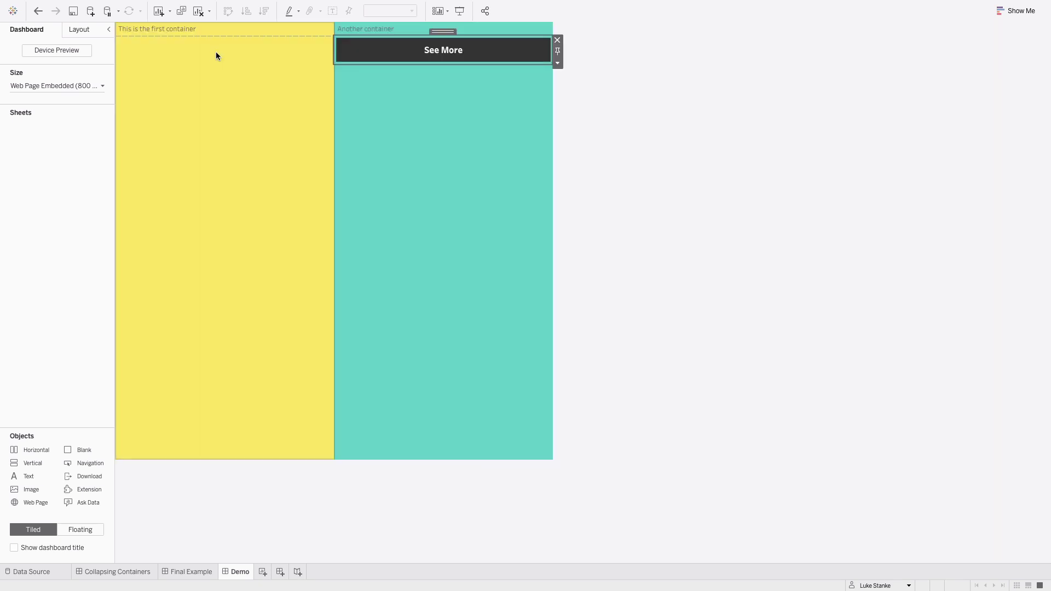
left_click(388, 55, "alt")
left_click(326, 55, "alt")
left_click(413, 55, "alt")
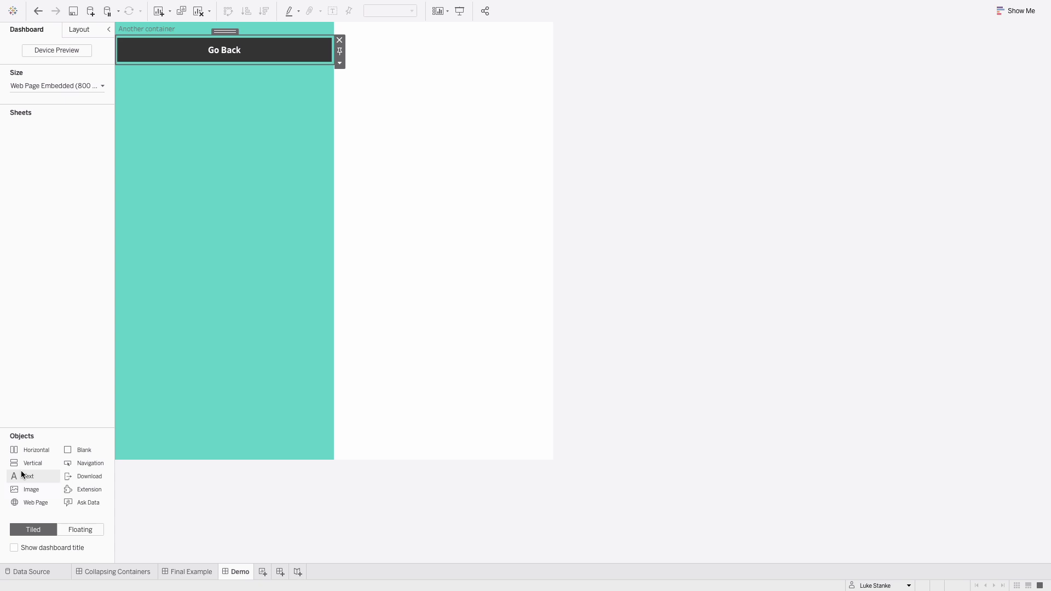
Add a new 400-pixel-wide vertical container and move it right of the teal container.
left_click_drag(25, 465, 230, 361)
left_click_drag(327, 223, 336, 186)
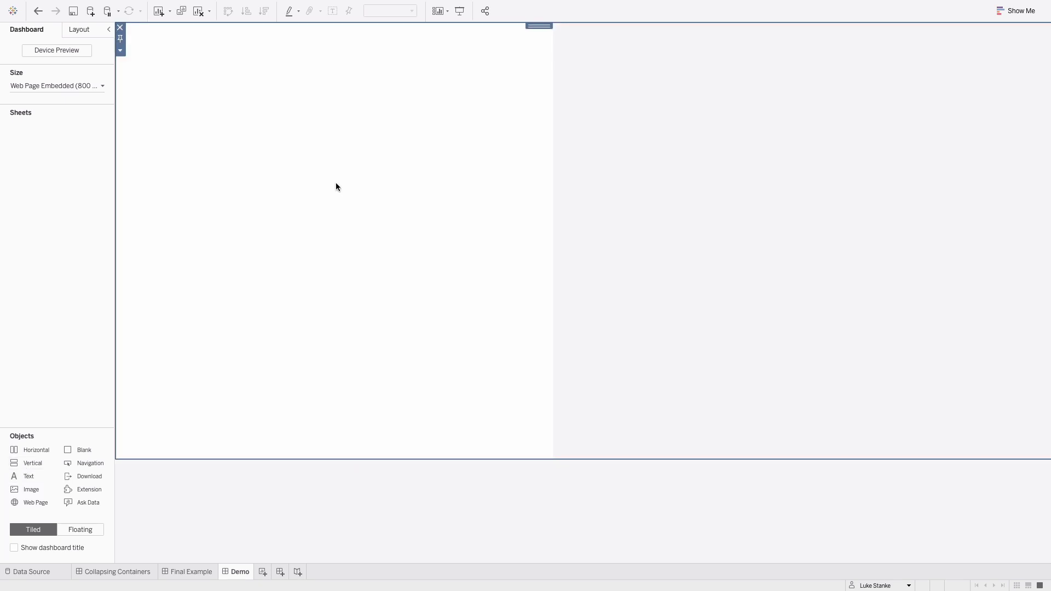
left_click(120, 50)
left_click(145, 125)
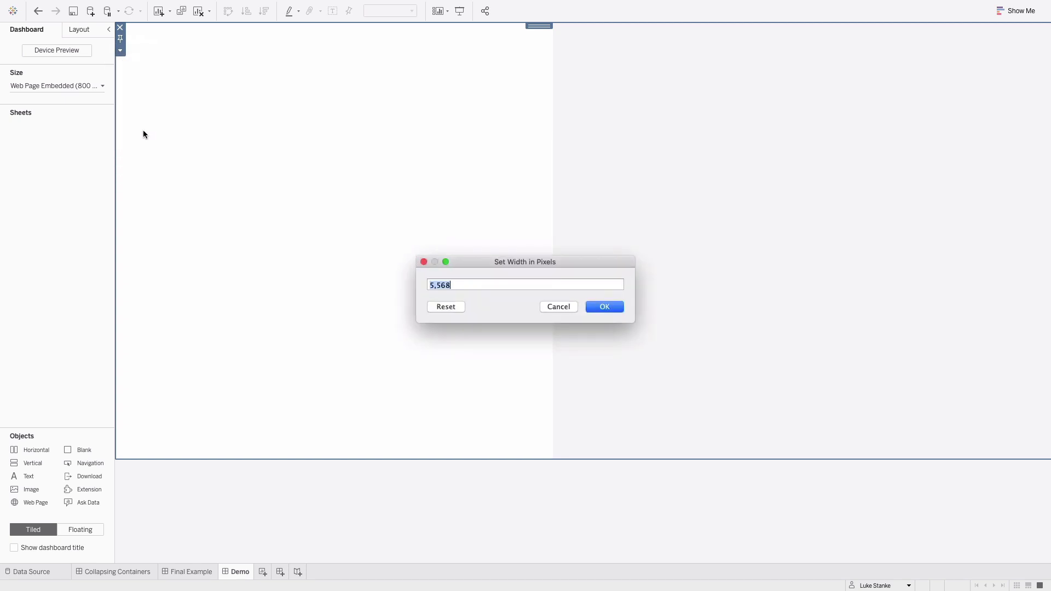
type("400")
key("Return")
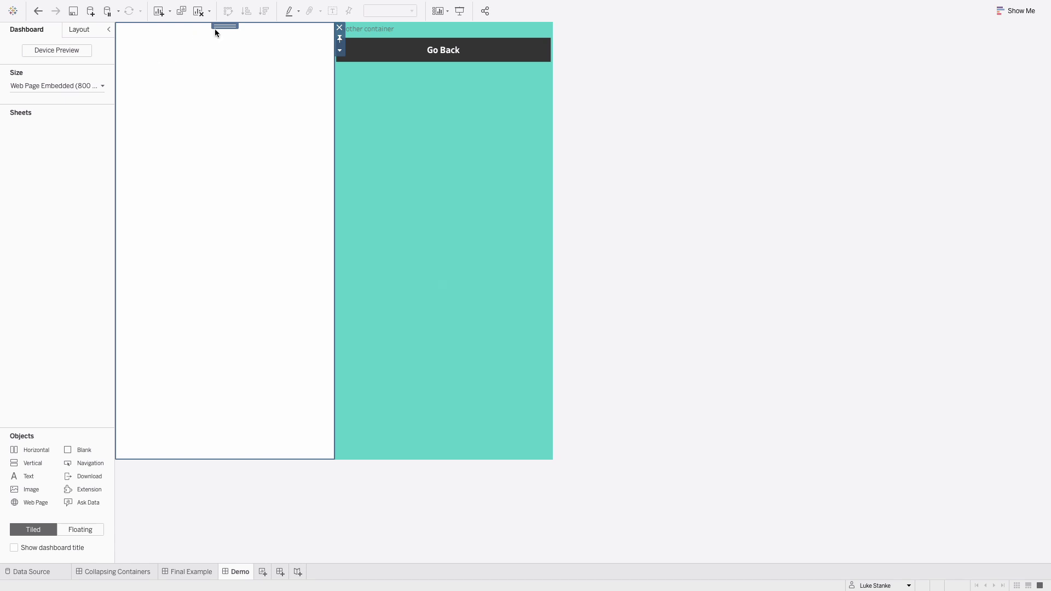
left_click_drag(219, 26, 549, 90)
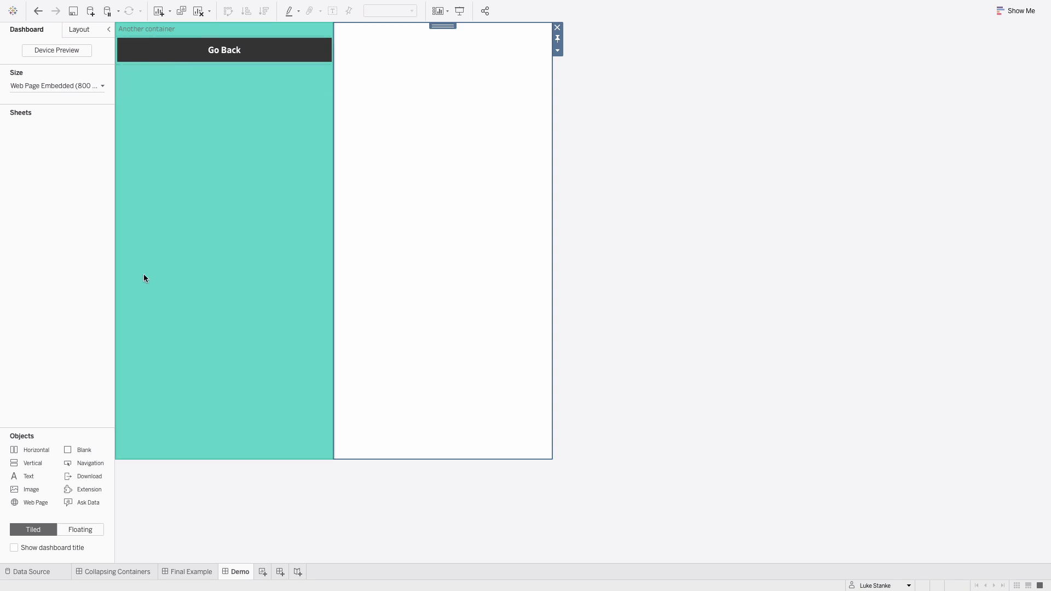
Give the right-hand container a yellow-green background.
left_click(70, 30)
left_click(47, 220)
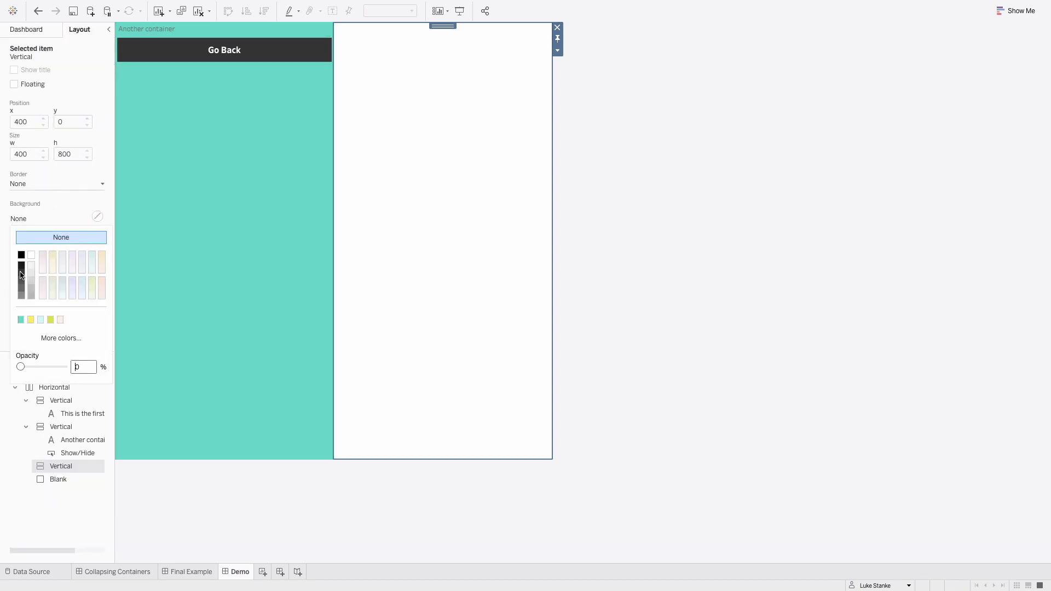
left_click(32, 318)
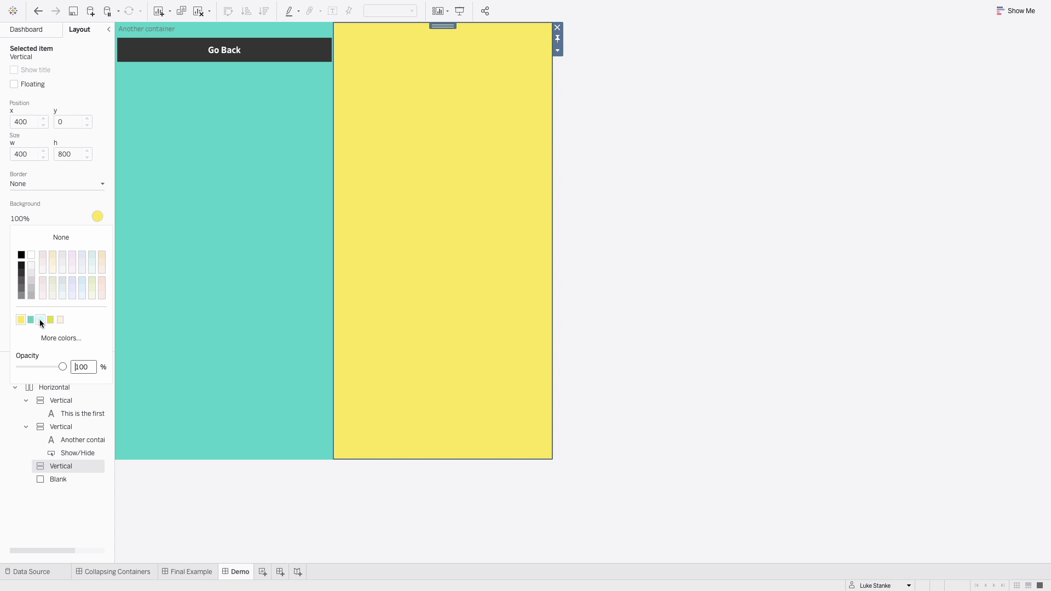
left_click(39, 320)
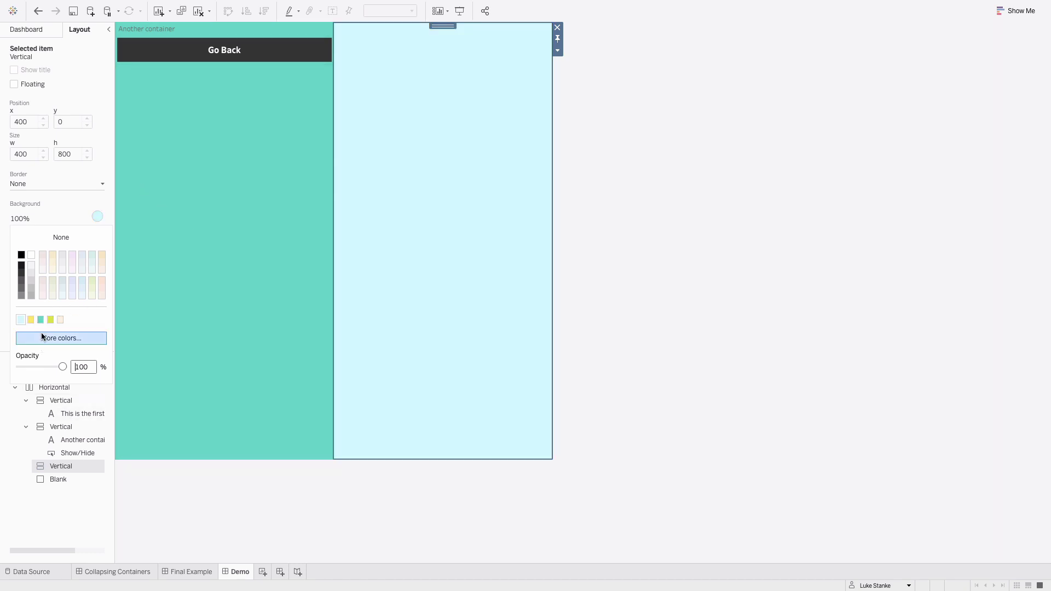
left_click(50, 320)
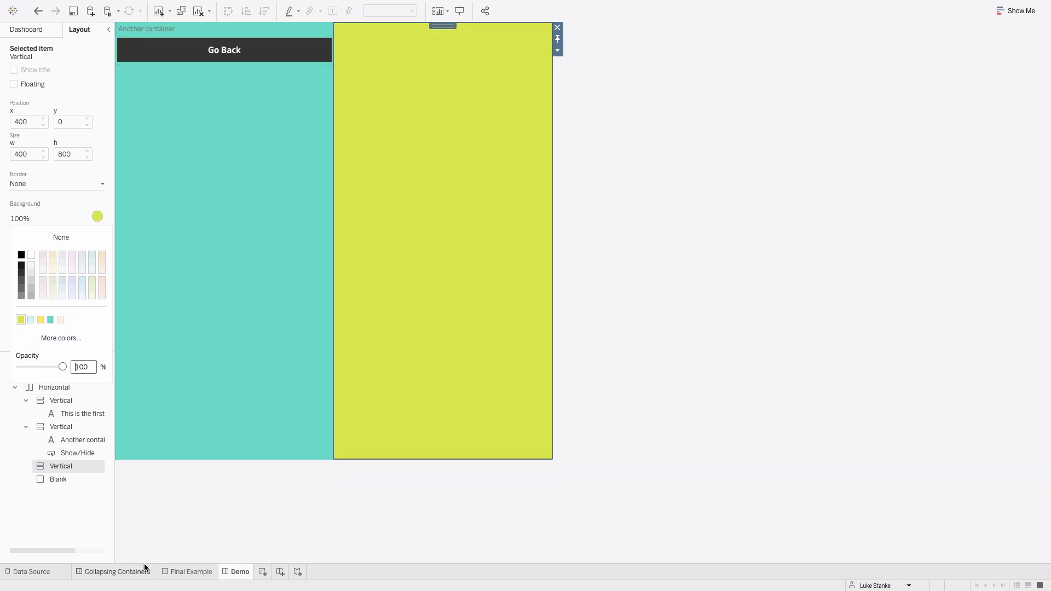
left_click(150, 530)
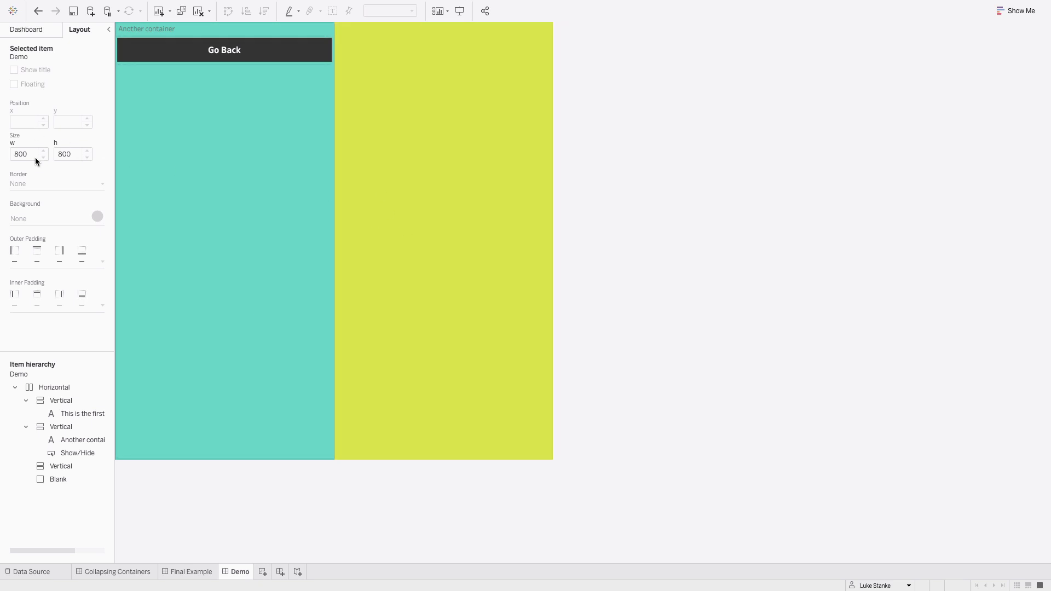
Add a 'More Content!' text heading to the yellow-green container.
left_click(30, 30)
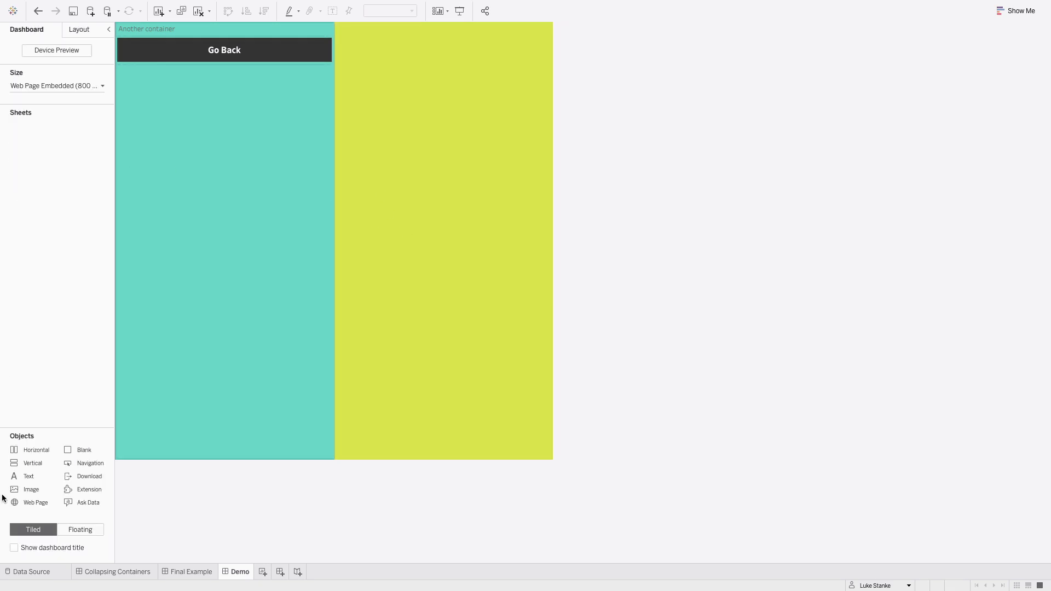
left_click_drag(32, 481, 530, 94)
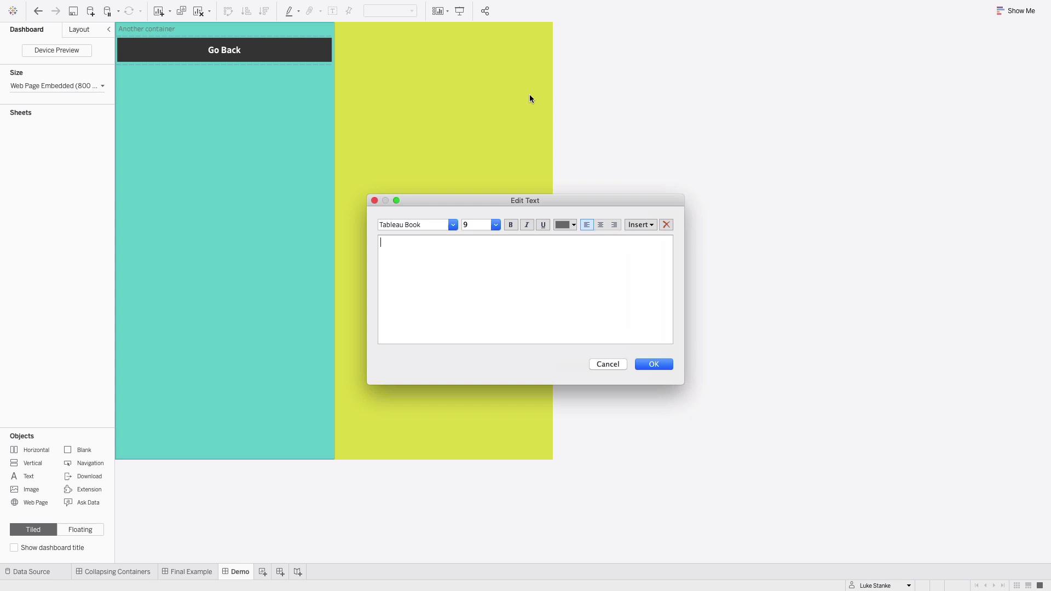
type("More Content!")
left_click(652, 364)
left_click(242, 222)
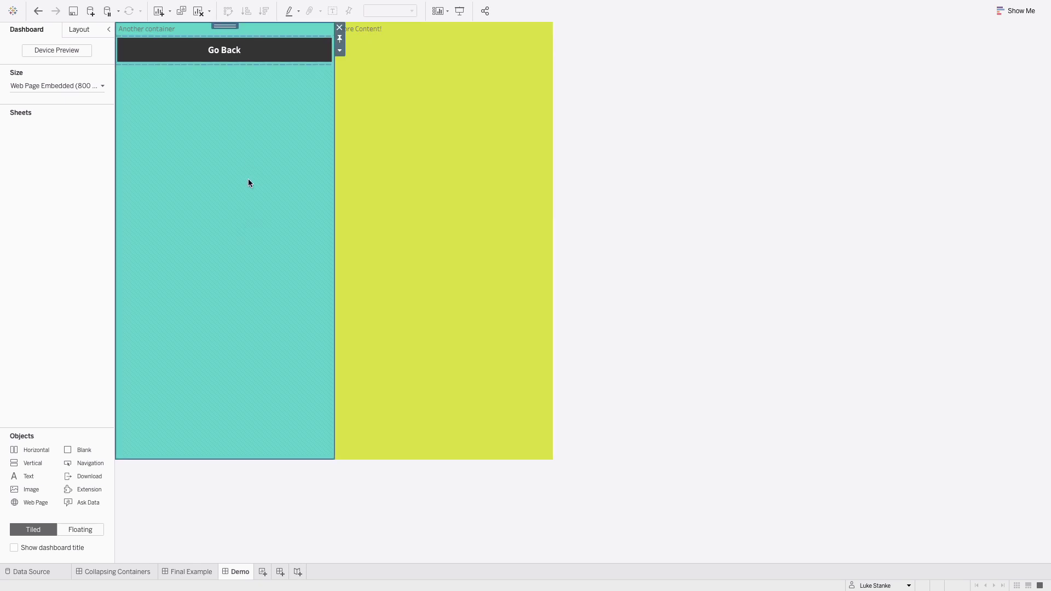
Add a show/hide button for the teal container and move it into the yellow-green container.
left_click(339, 51)
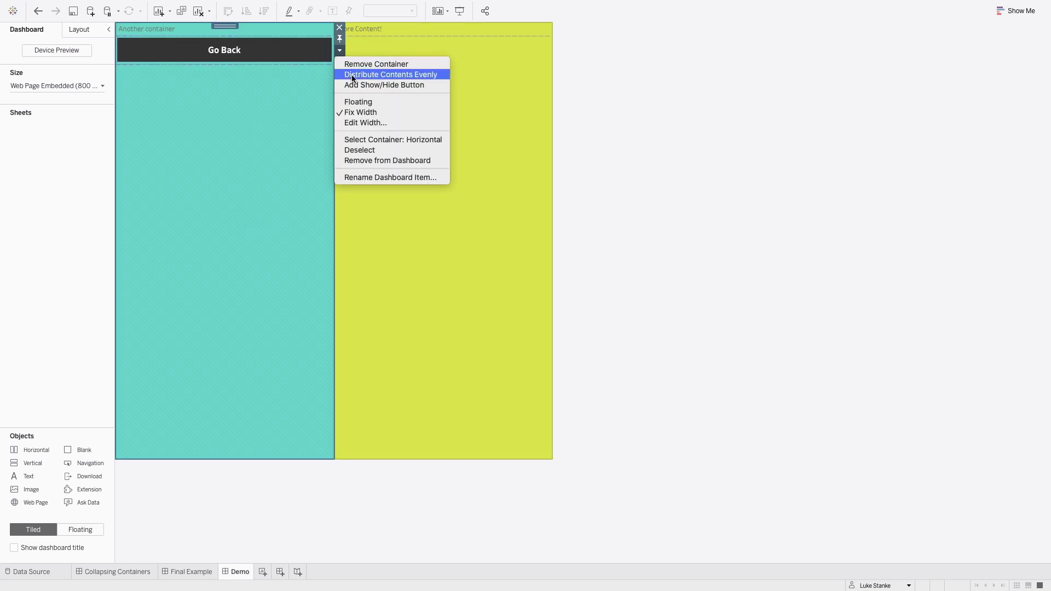
left_click(372, 81)
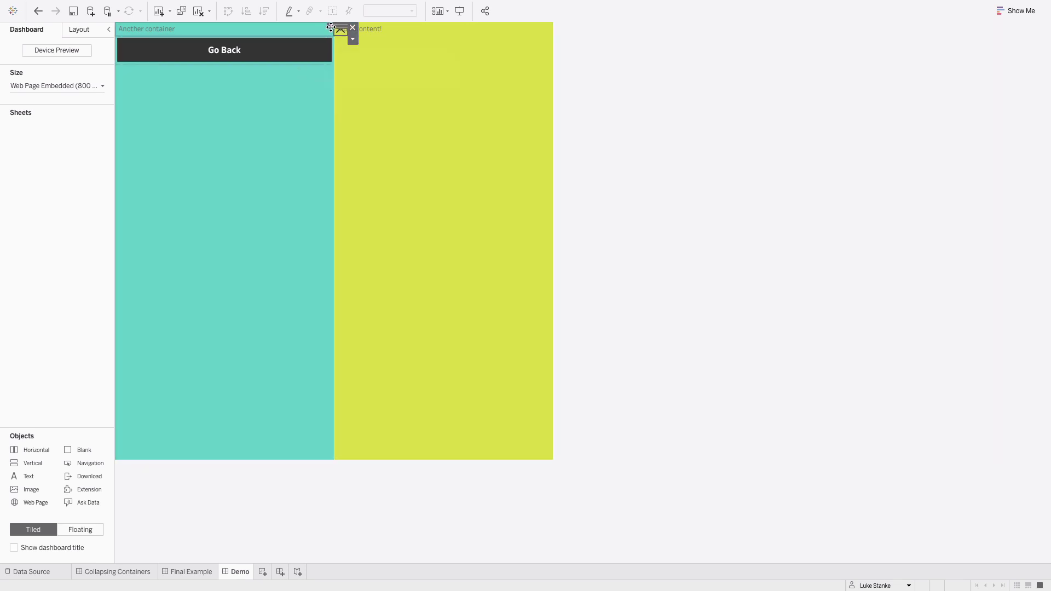
left_click_drag(339, 28, 406, 47)
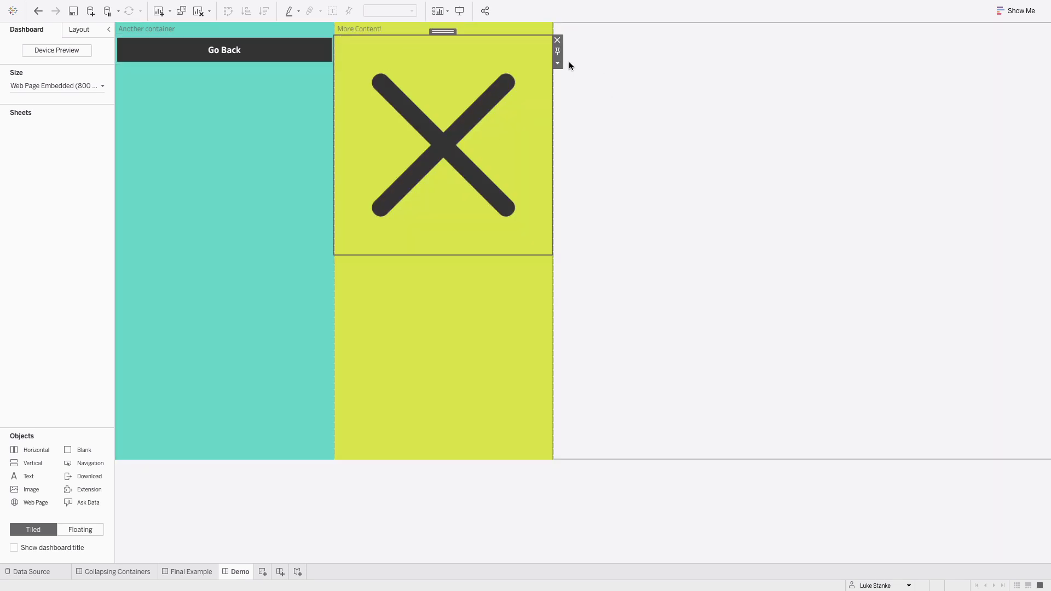
left_click(557, 62)
left_click(583, 99)
left_click(557, 63)
left_click(422, 102)
double_click(423, 105)
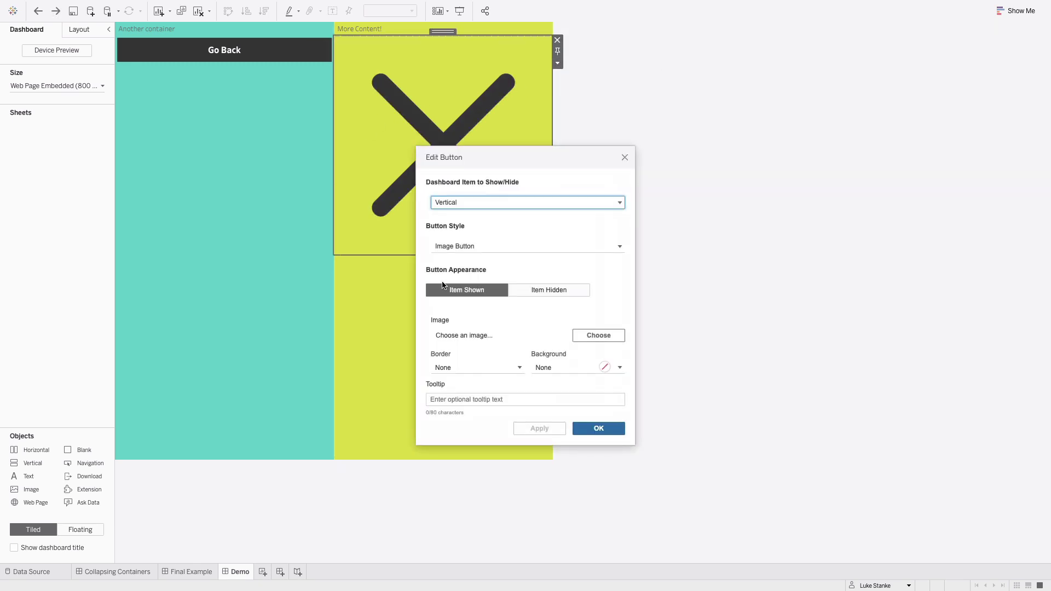
Make it a text button titled 'See More' when shown and 'Go Back' when hidden.
left_click(431, 366)
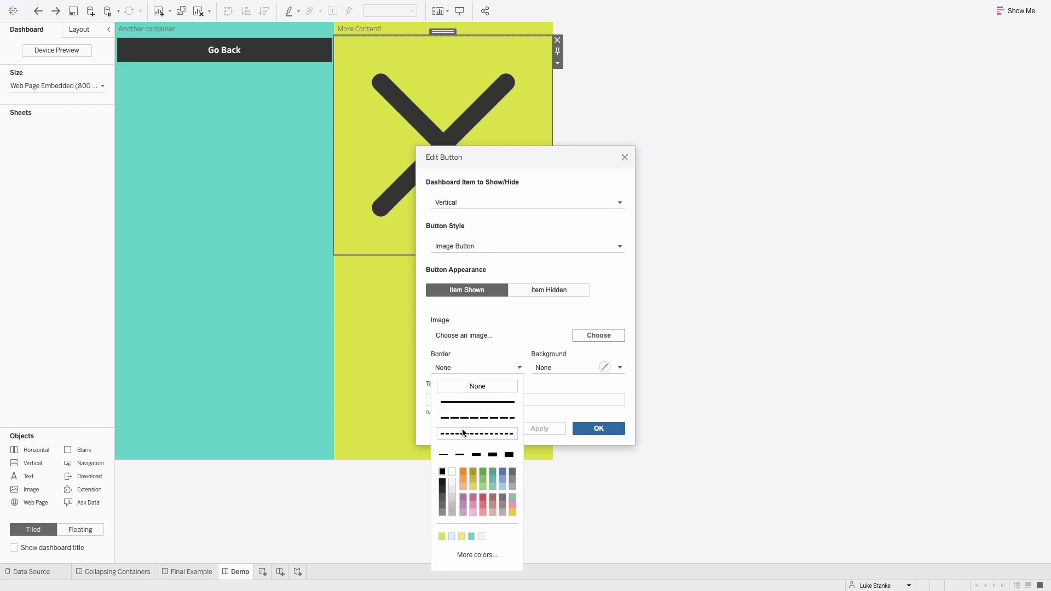
left_click(518, 261)
left_click(478, 245)
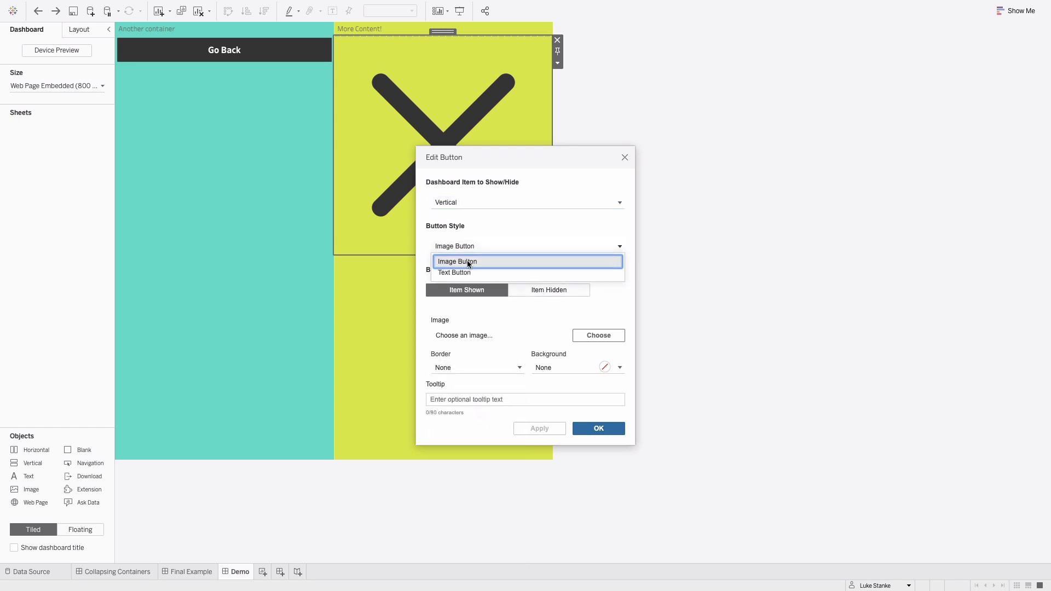
left_click(466, 270)
left_click(458, 327)
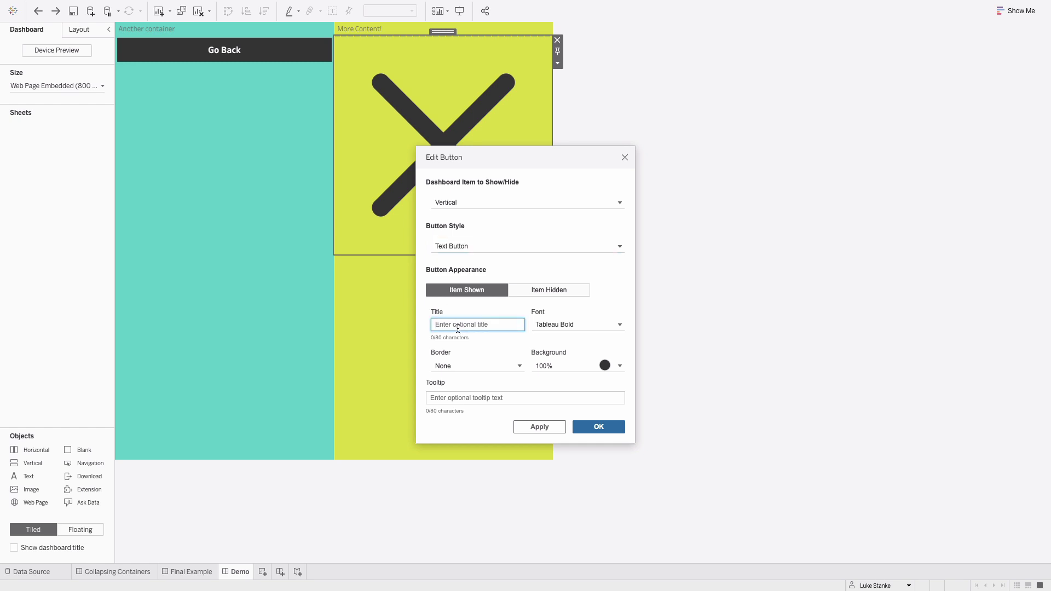
type("See More")
left_click(528, 293)
left_click(478, 321)
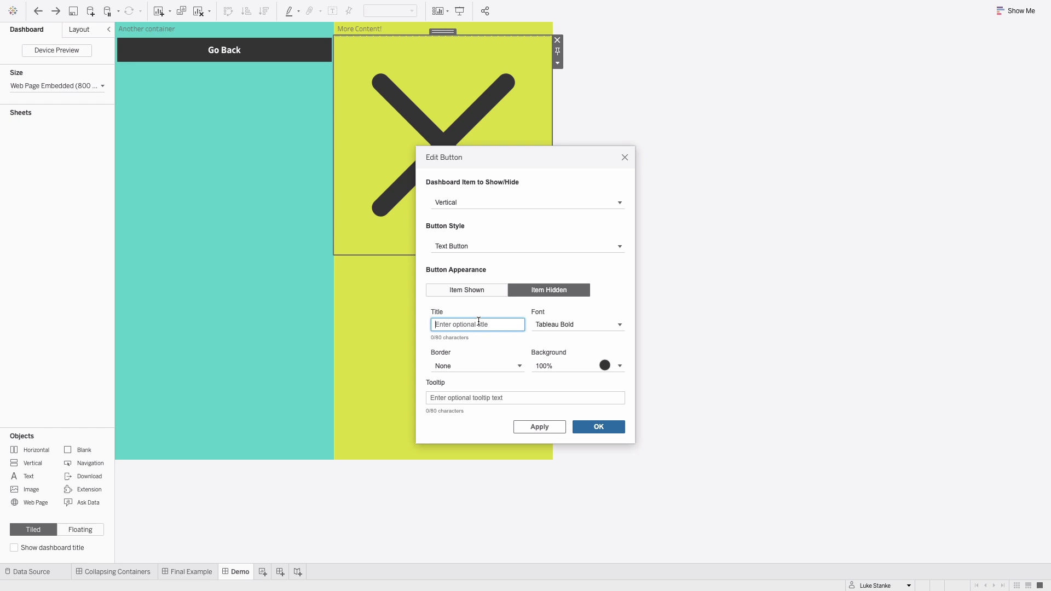
type("Go Back")
left_click(582, 423)
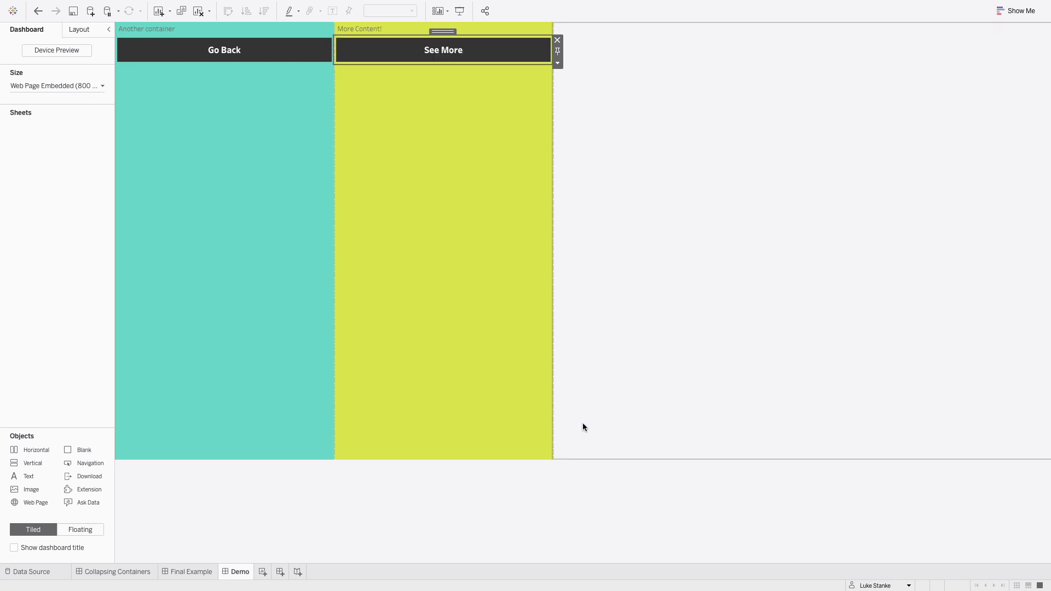
Hide the teal container with See More, then select the yellow-green container.
left_click(409, 52, "alt")
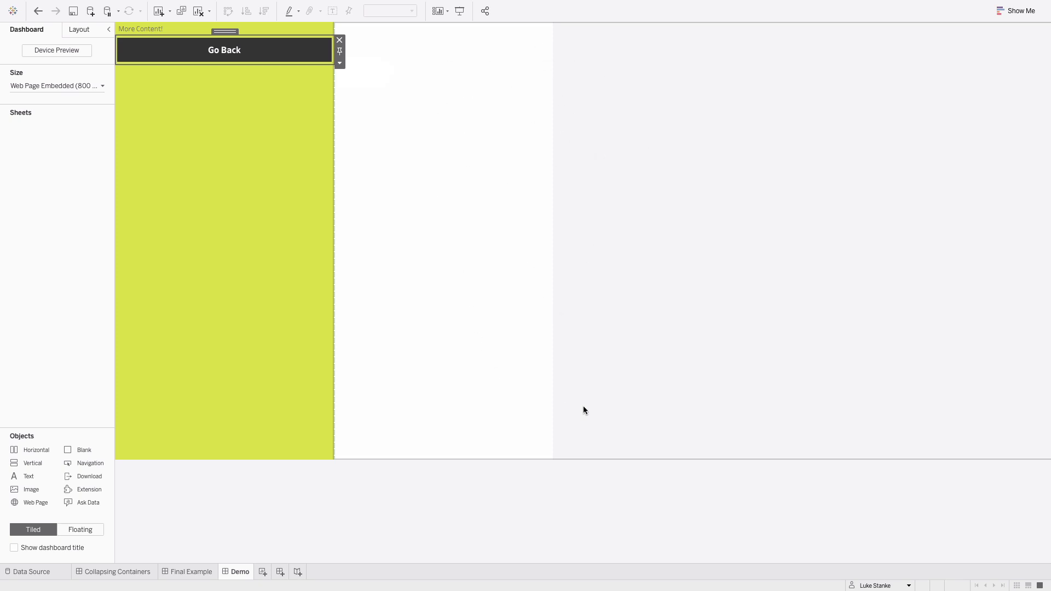
left_click(906, 217)
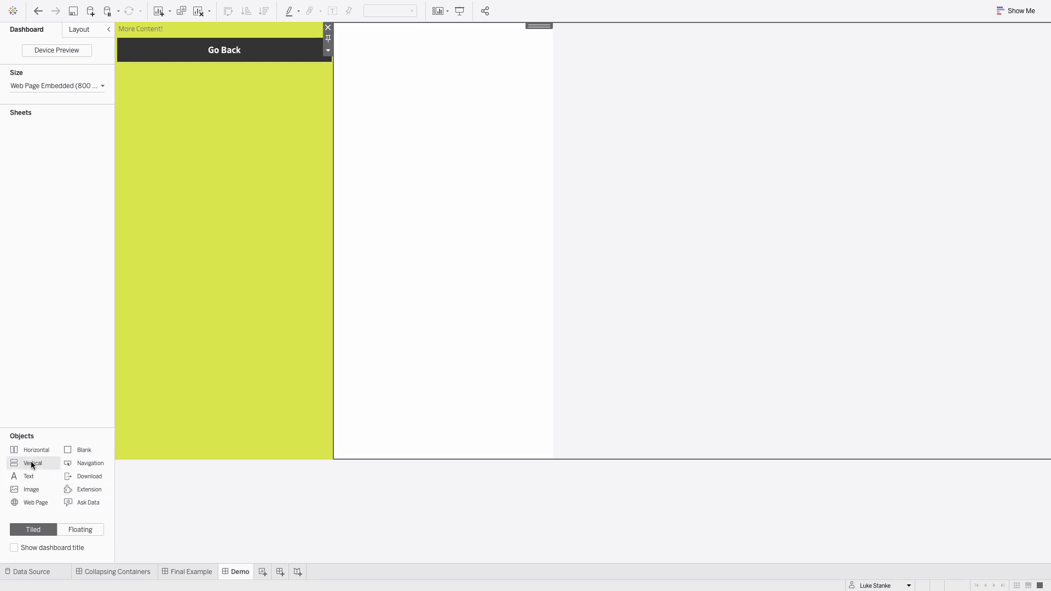
Add a new vertical container to the dashboard and set its width to 400 pixels.
left_click_drag(31, 463, 339, 200)
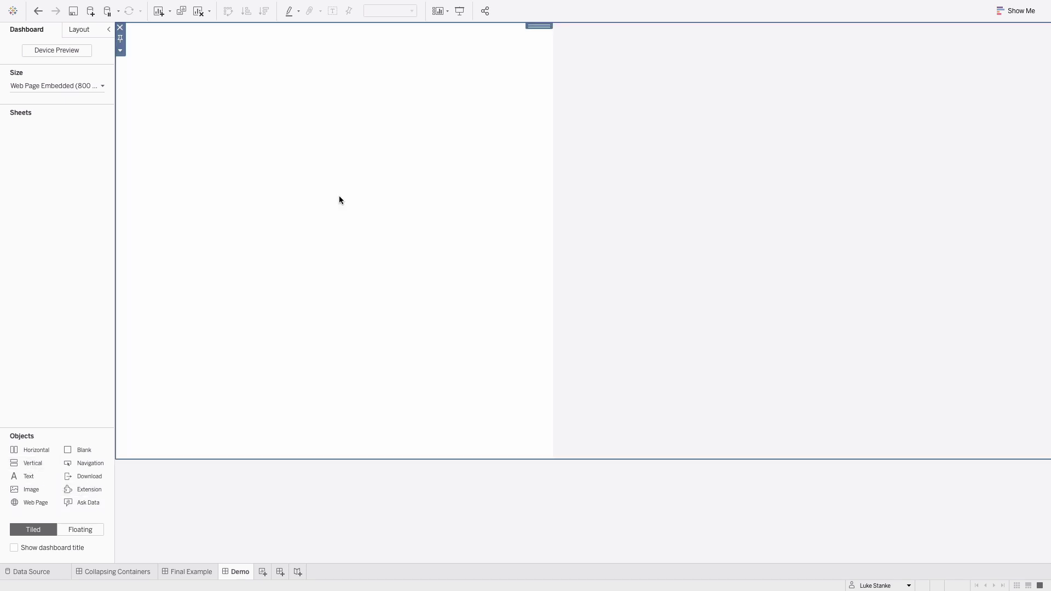
left_click_drag(113, 54, 117, 54)
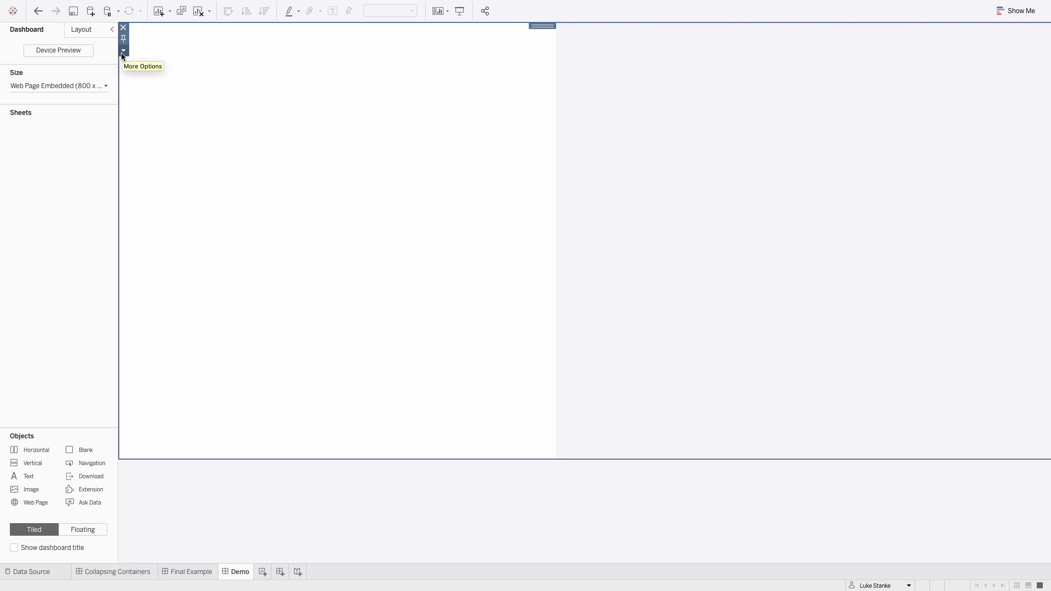
left_click(122, 51)
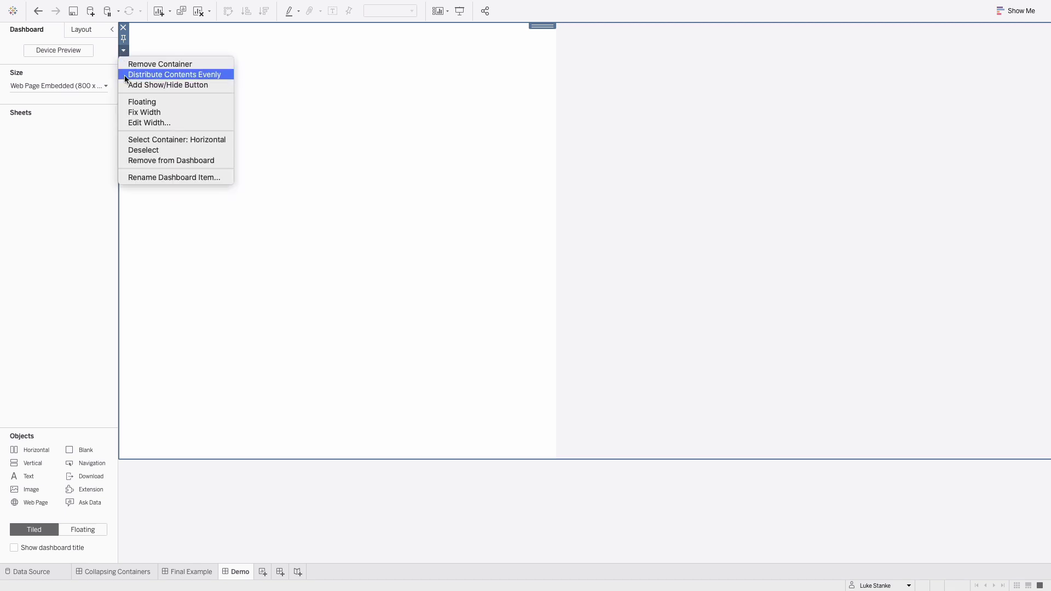
left_click(134, 123)
type("400")
key("Return")
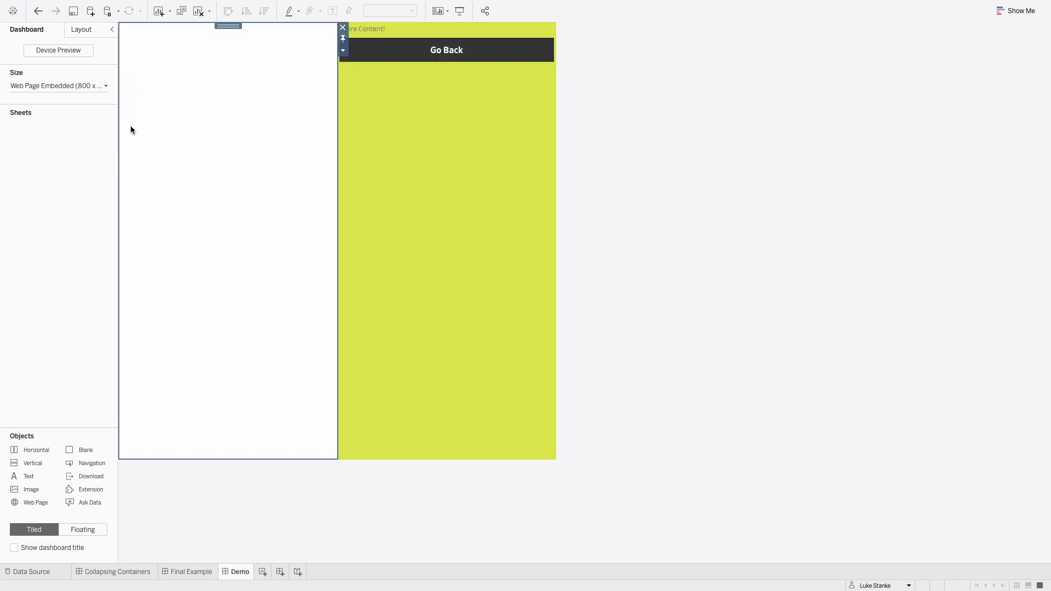
Move the new container right of the yellow-green one and give it a light-blue background.
left_click_drag(228, 28, 554, 63)
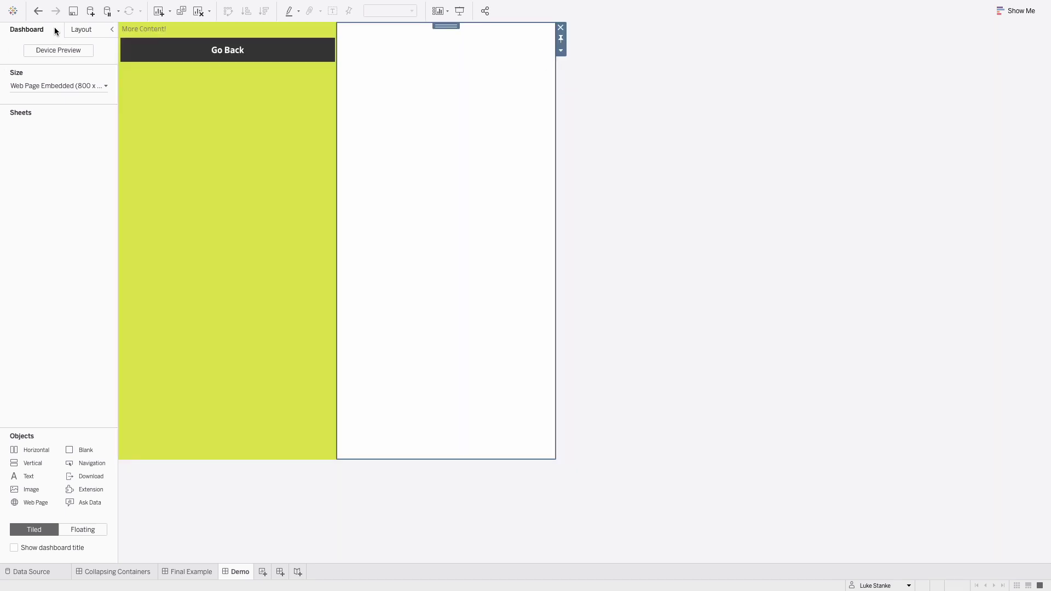
left_click(71, 27)
left_click(28, 215)
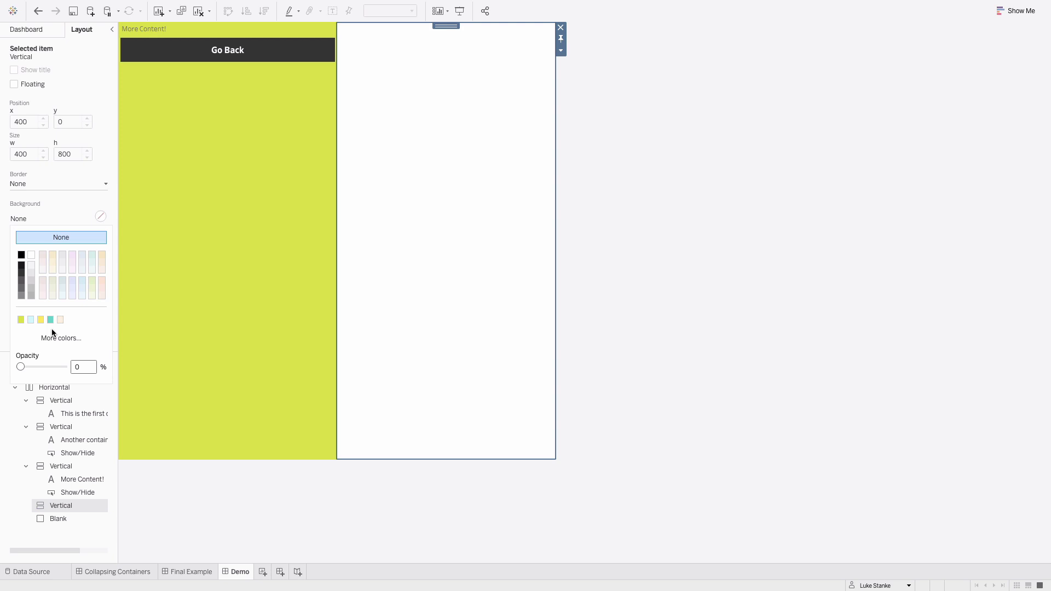
left_click(31, 320)
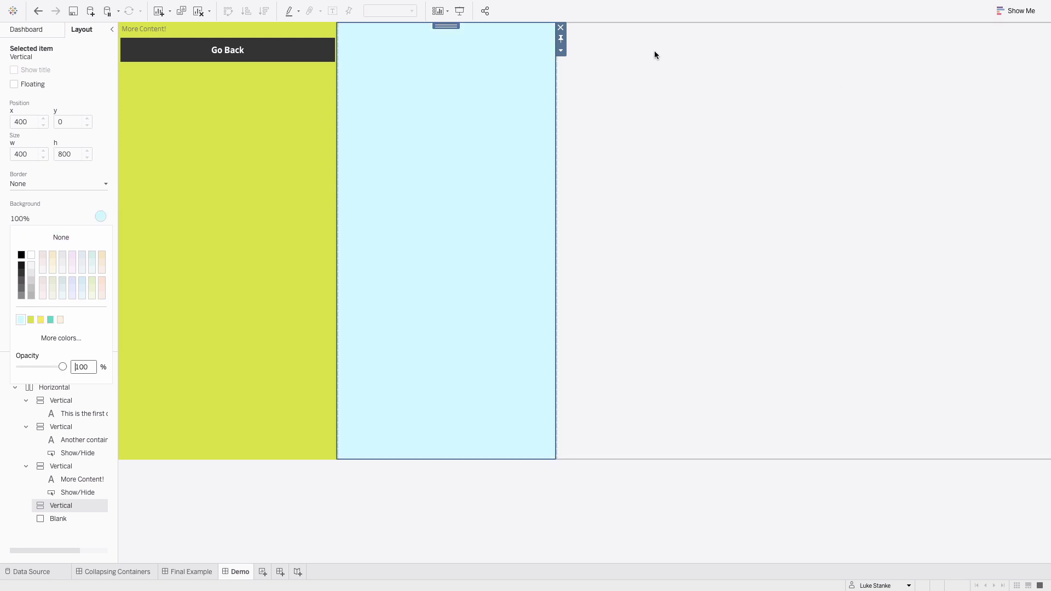
left_click(18, 32)
mouse_move(32, 465)
left_mouse_down()
mouse_move(579, 169)
mouse_move(549, 180)
left_mouse_up()
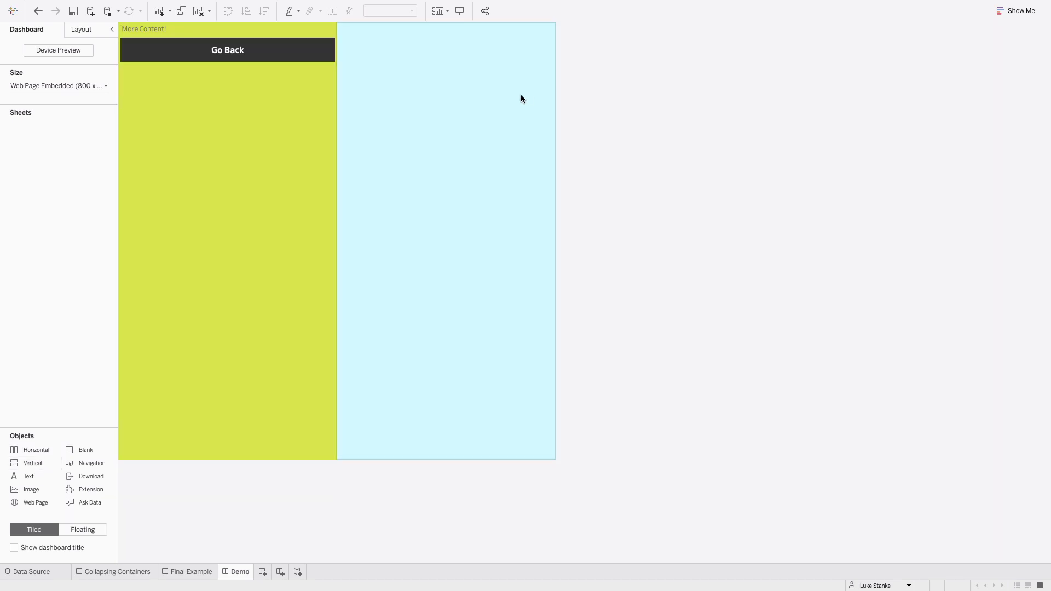
Restore the teal container with Go Back, then page through the published example to compare.
left_click(183, 55)
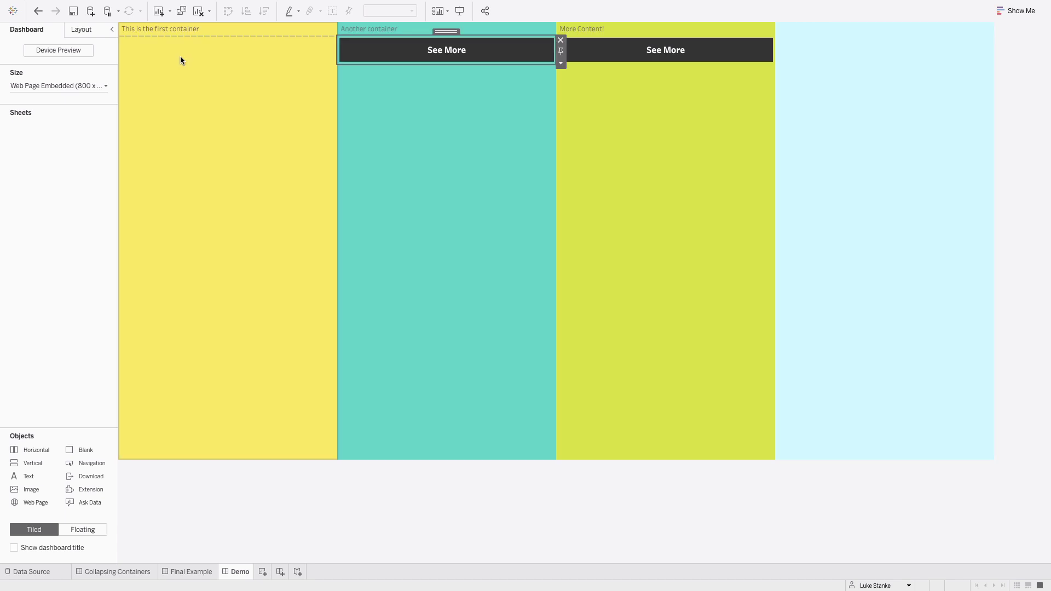
left_click(197, 500)
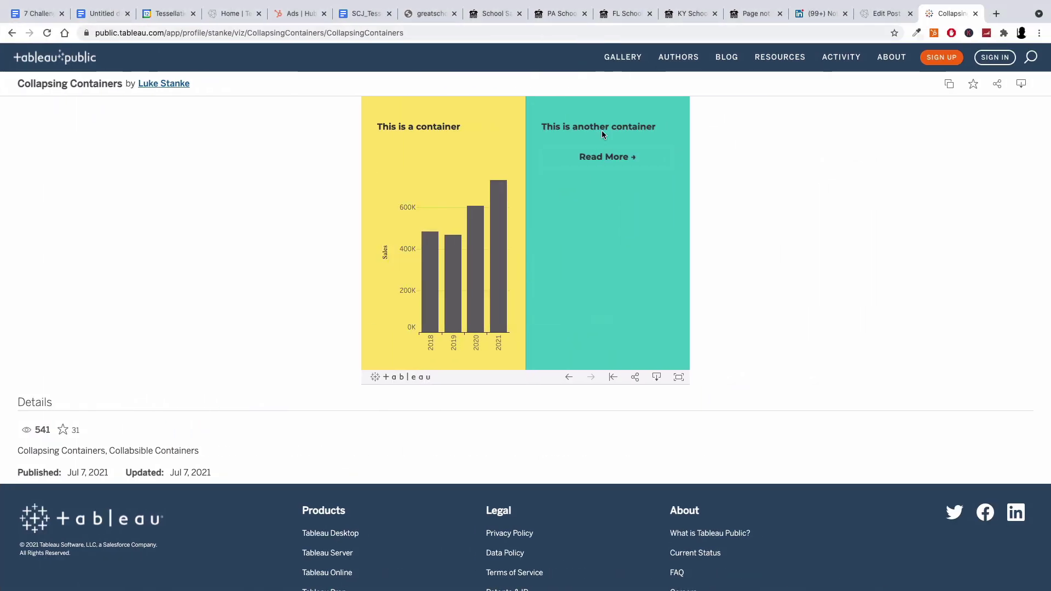
left_click(594, 164)
left_click(594, 163)
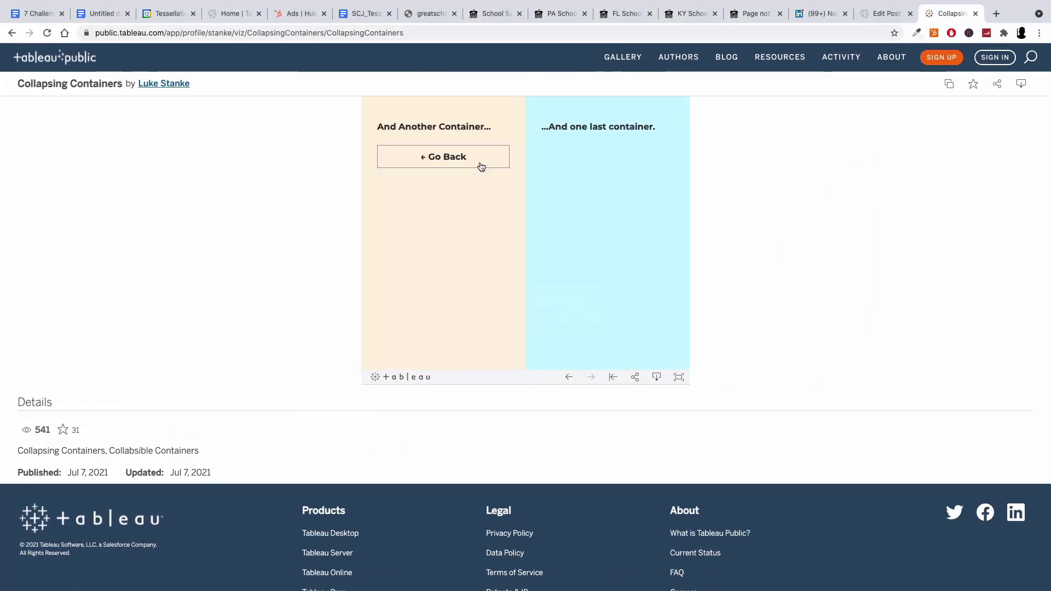
key("ctrl+Left")
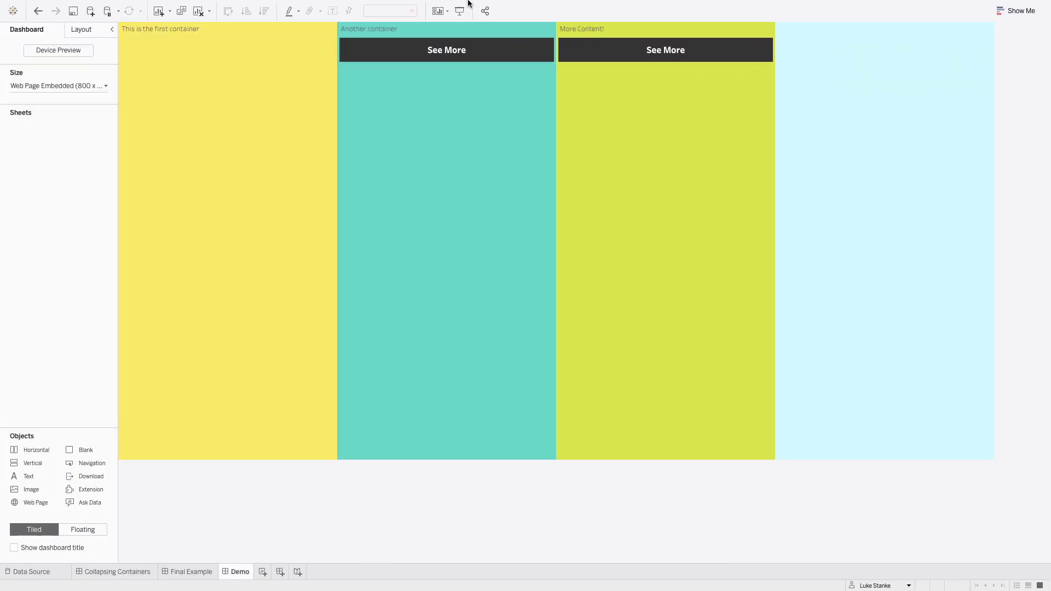